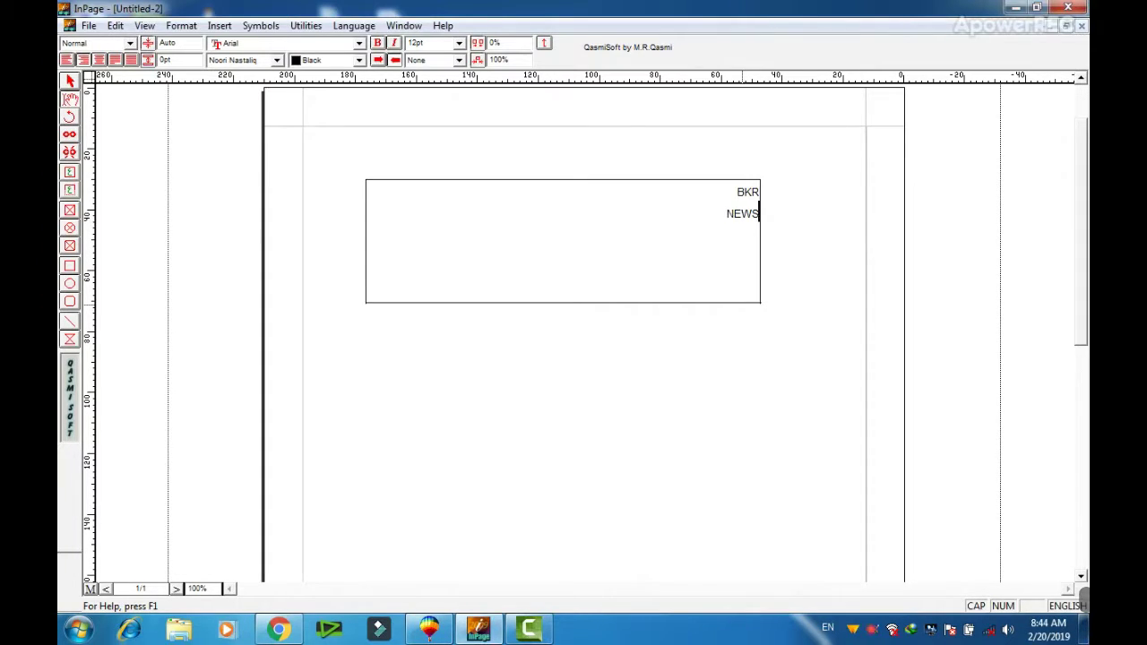
Step: Shrink the BKR NEWS text frame to about 14 × 15 mm so it fits closely around the text
left_click(70, 81)
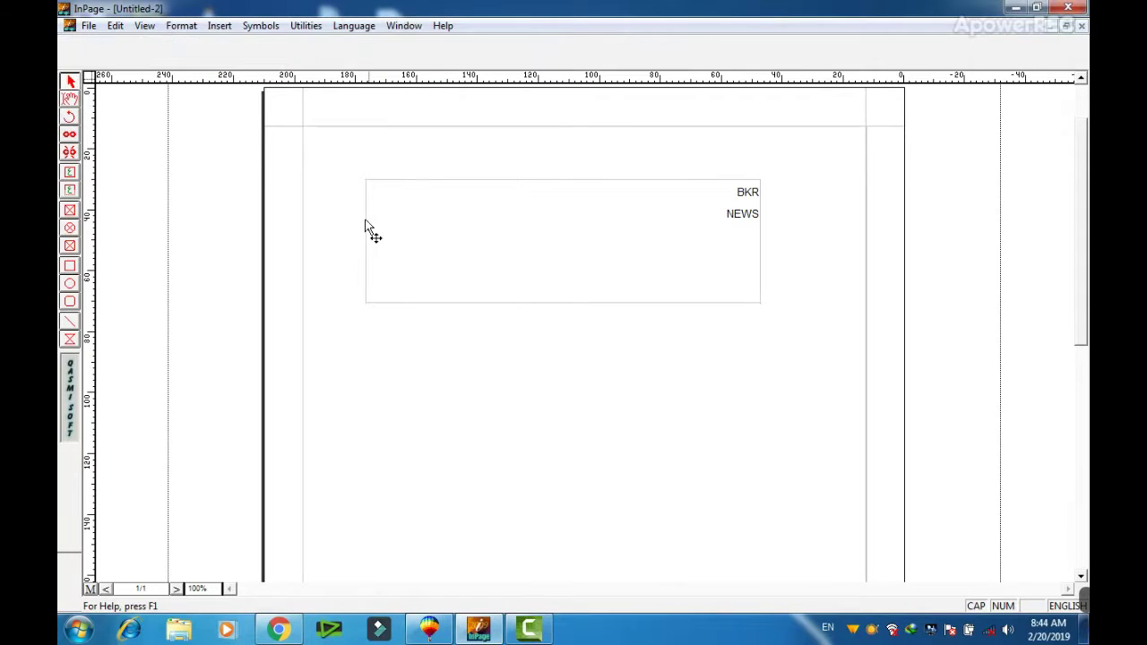
left_click(365, 222)
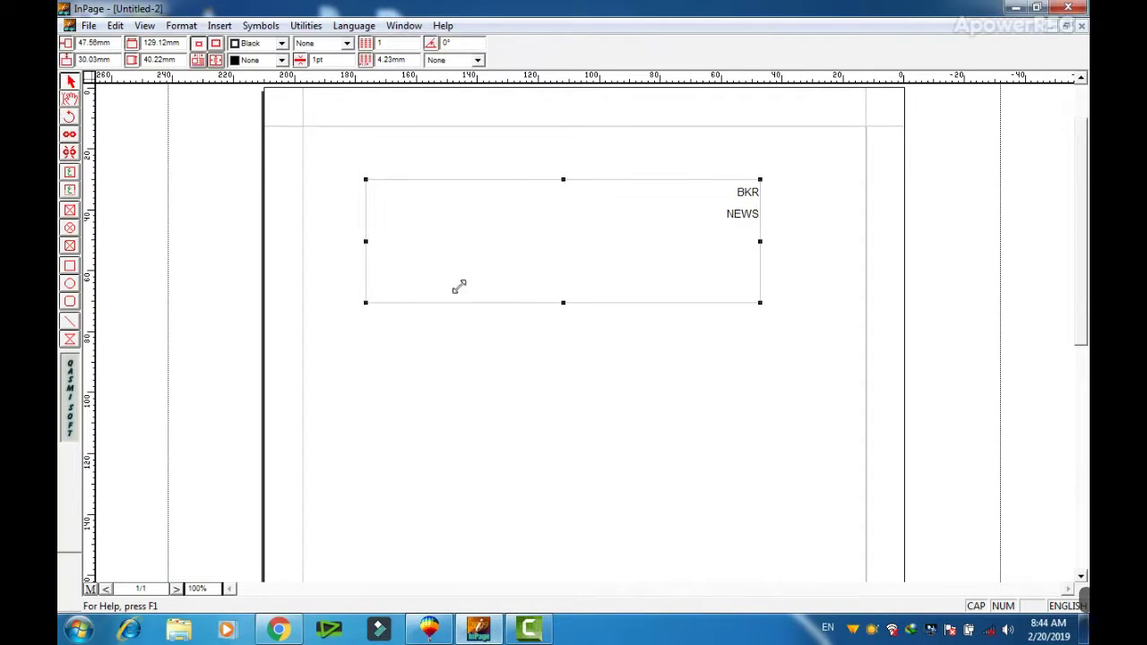
left_click_drag(459, 287, 716, 226)
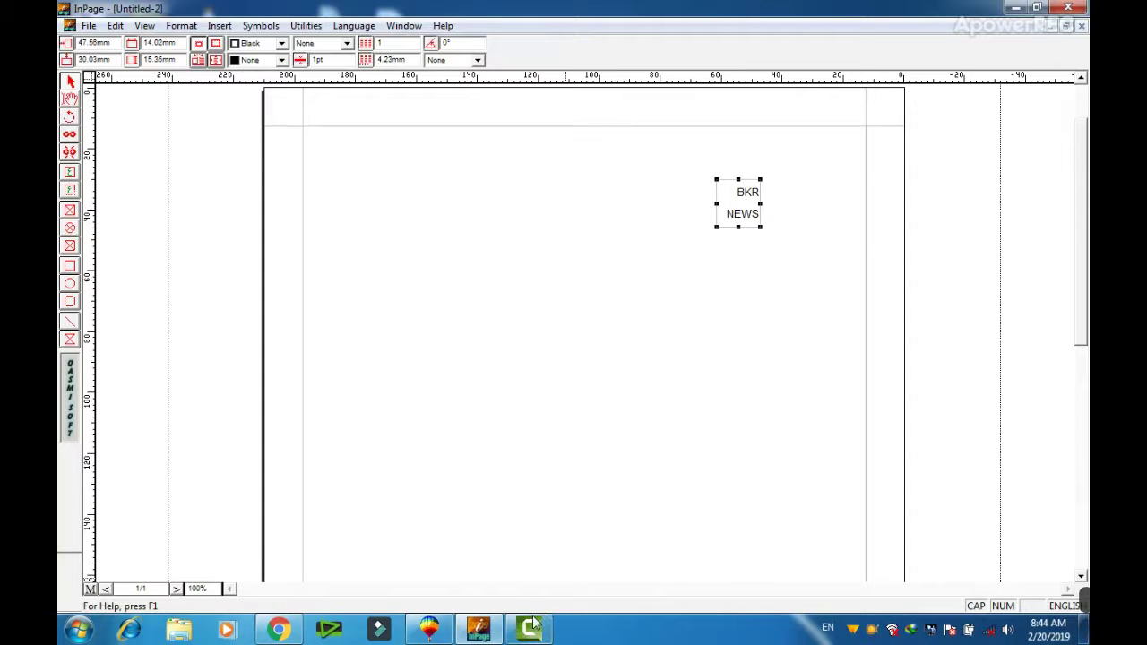
Step: Switch to CorelDRAW and create a new blank document
left_click(429, 629)
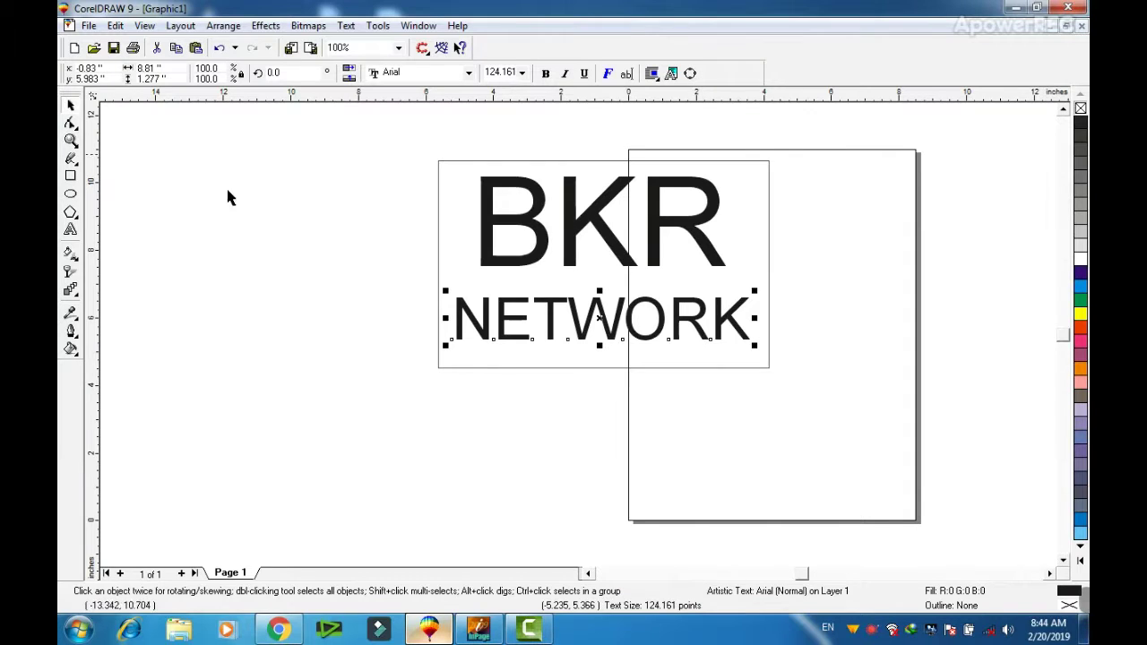
left_click(88, 25)
left_click(109, 42)
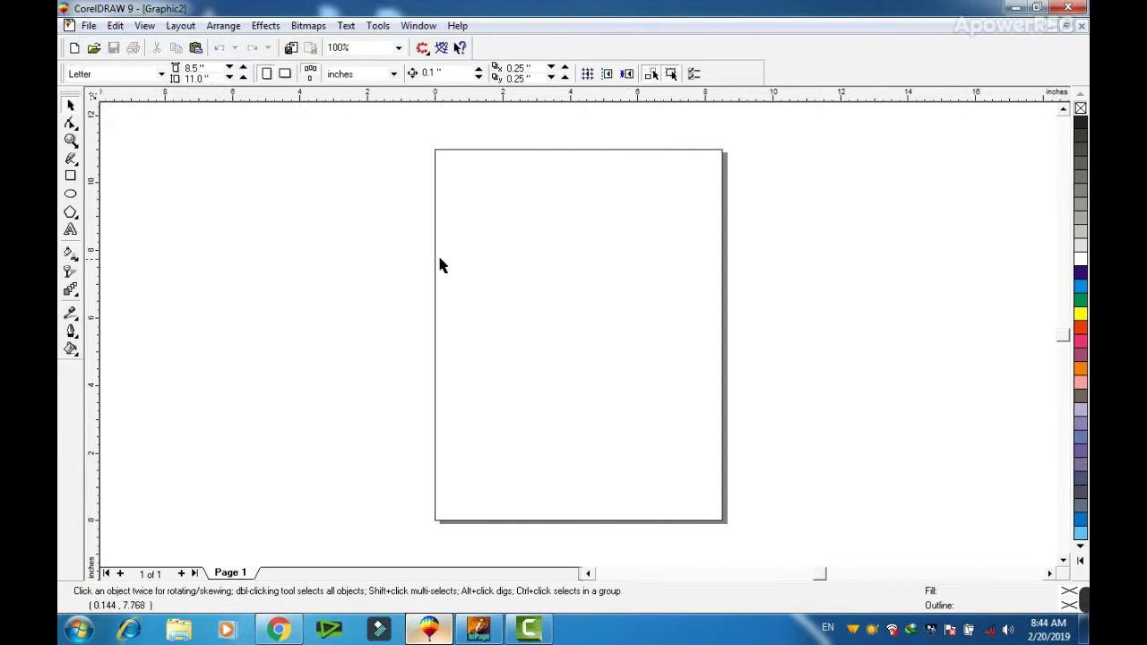
Step: Draw a rectangle about 6.1 × 2.1 inches across the upper left part of the page and fill it red
left_click(71, 176)
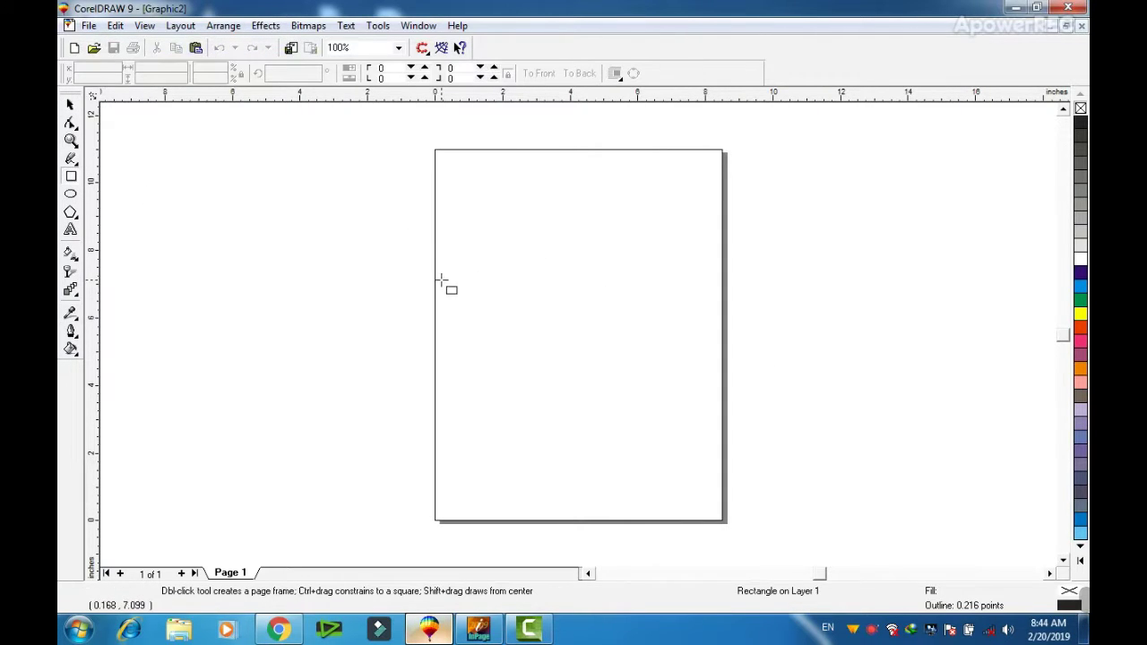
left_click_drag(408, 194, 614, 263)
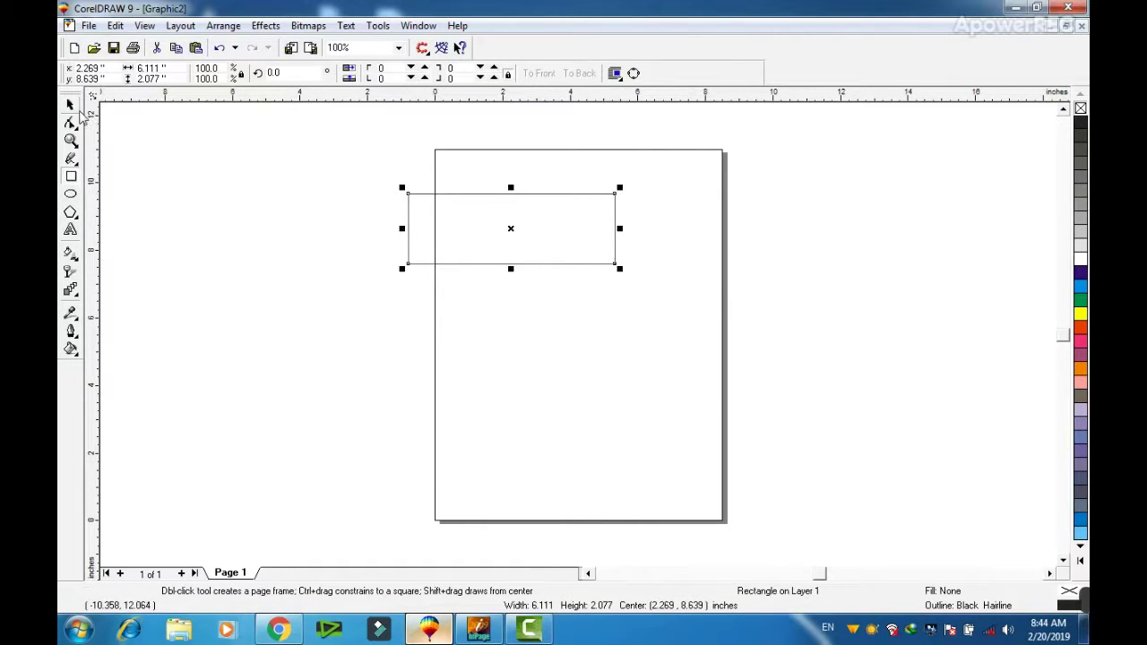
left_click(71, 105)
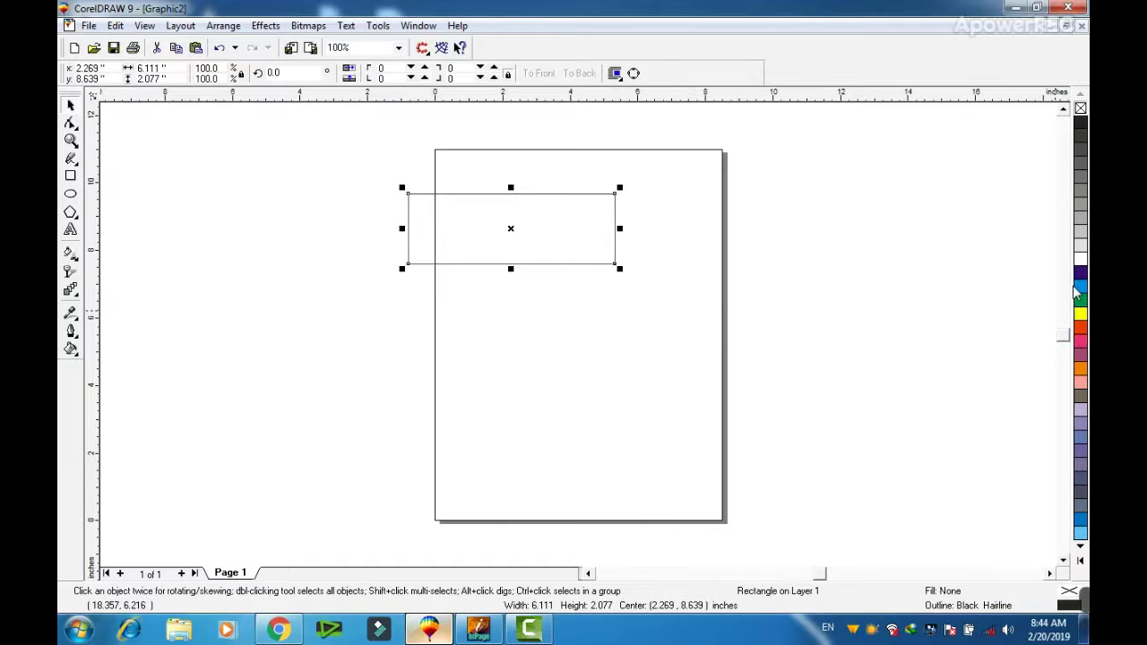
left_click(1080, 331)
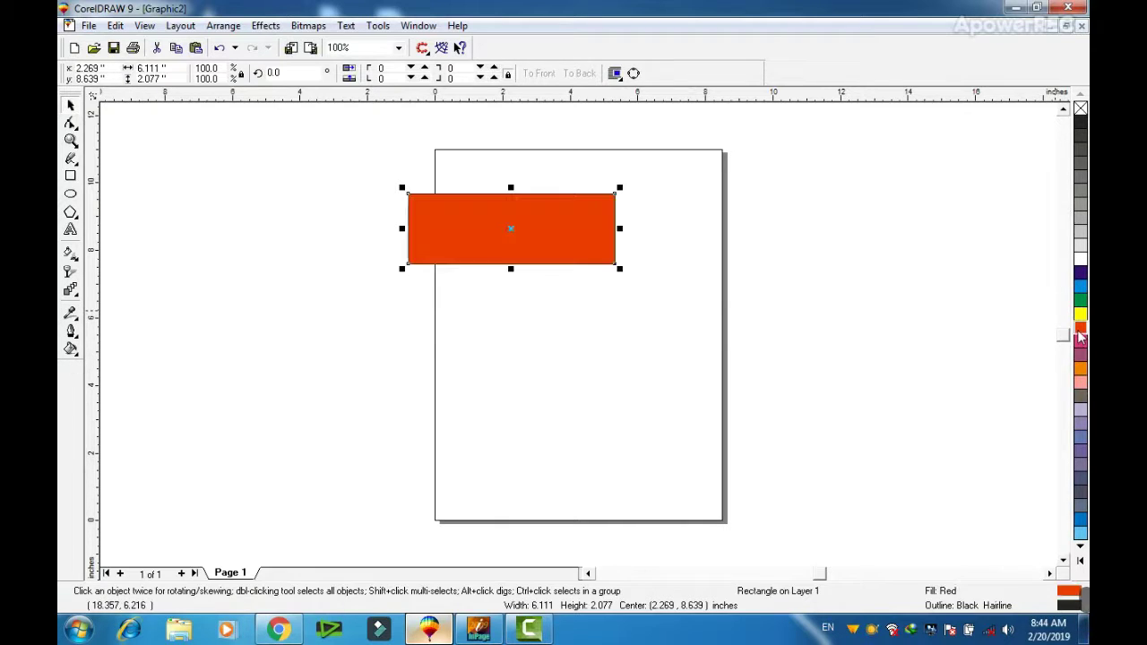
Step: Duplicate the red rectangle directly below the original and fill the copy blue
left_click_drag(495, 247, 494, 315)
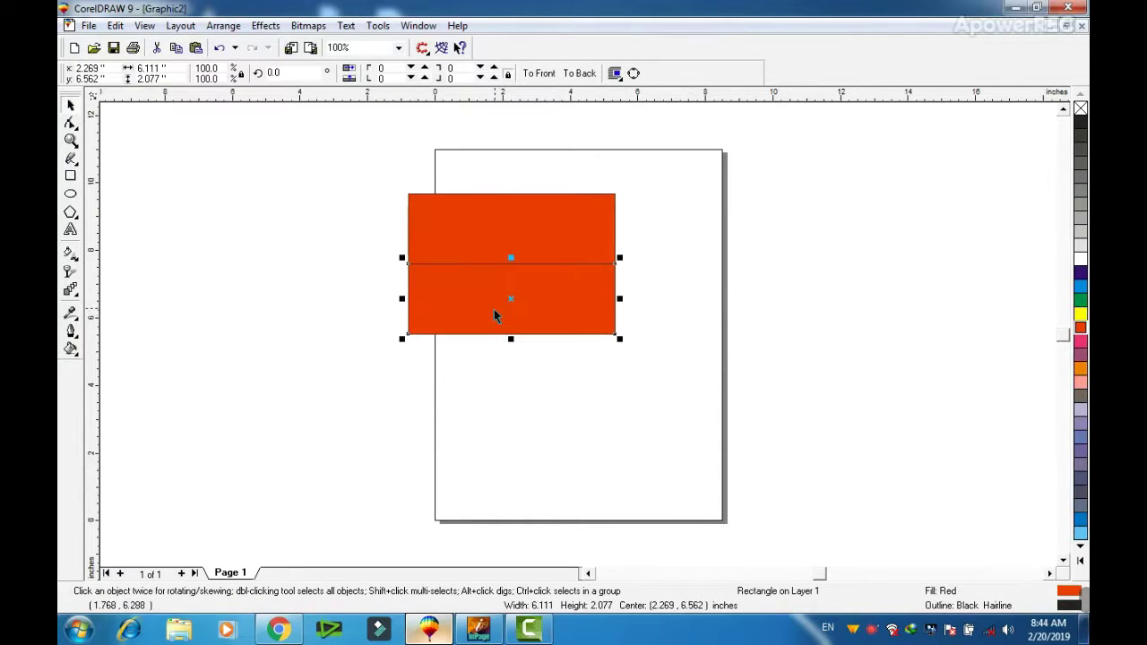
left_click(1080, 340)
left_click(1080, 274)
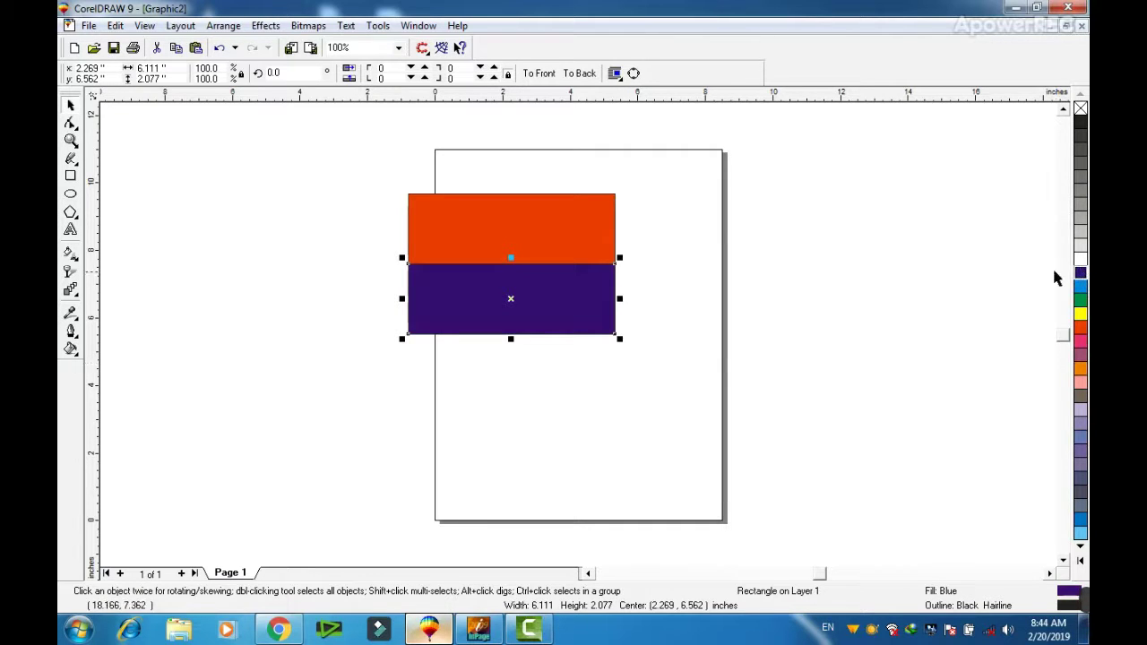
left_click(866, 290)
Step: Paste the BKR NEWS text, scale it down to about 4.1 × 3.7 inches and move it clear of the rectangles
scroll(389, 175, "right", 3)
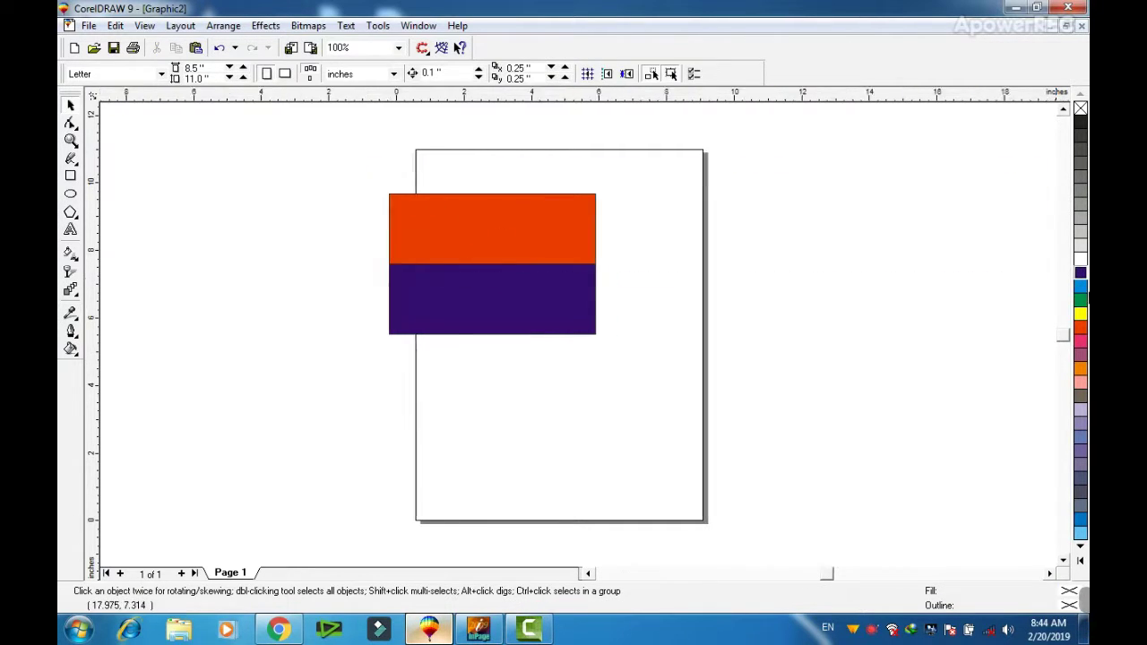
key("ctrl+v")
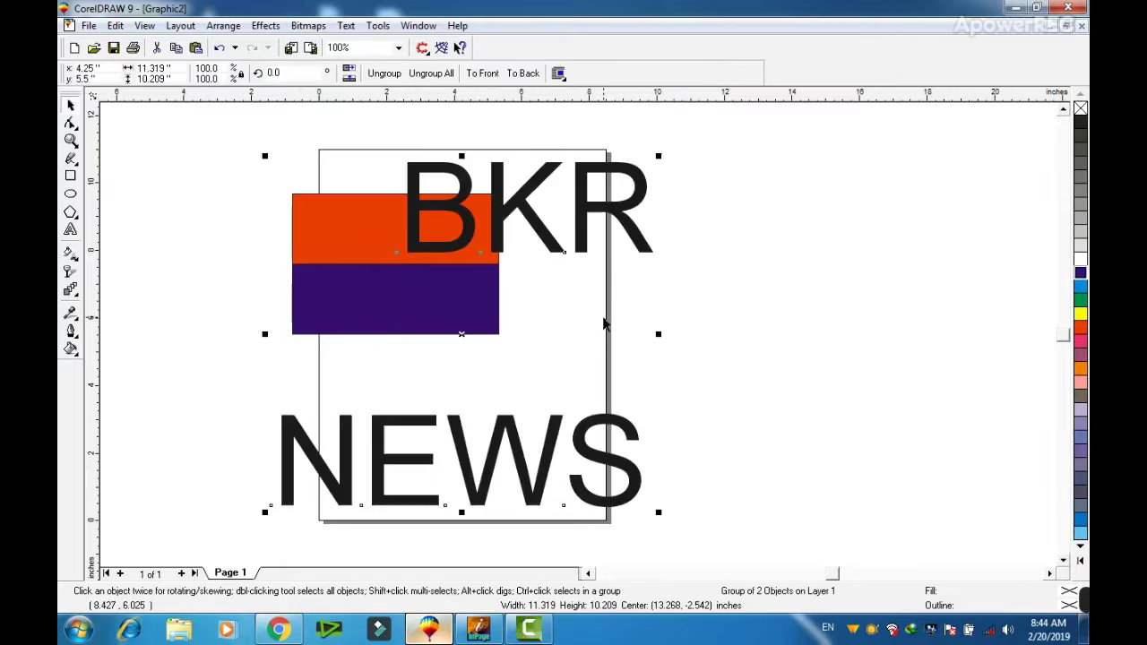
left_click_drag(660, 155, 502, 290)
left_click_drag(470, 302, 674, 214)
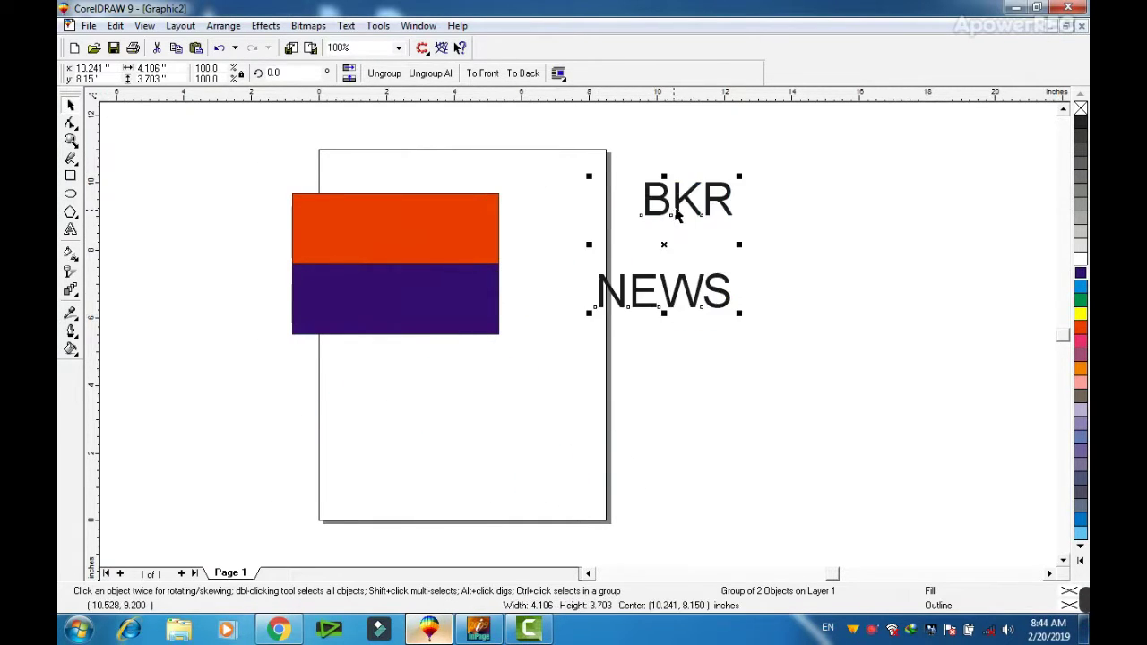
Step: Ungroup the pasted text and place the word BKR in the centre of the red rectangle
left_click(383, 79)
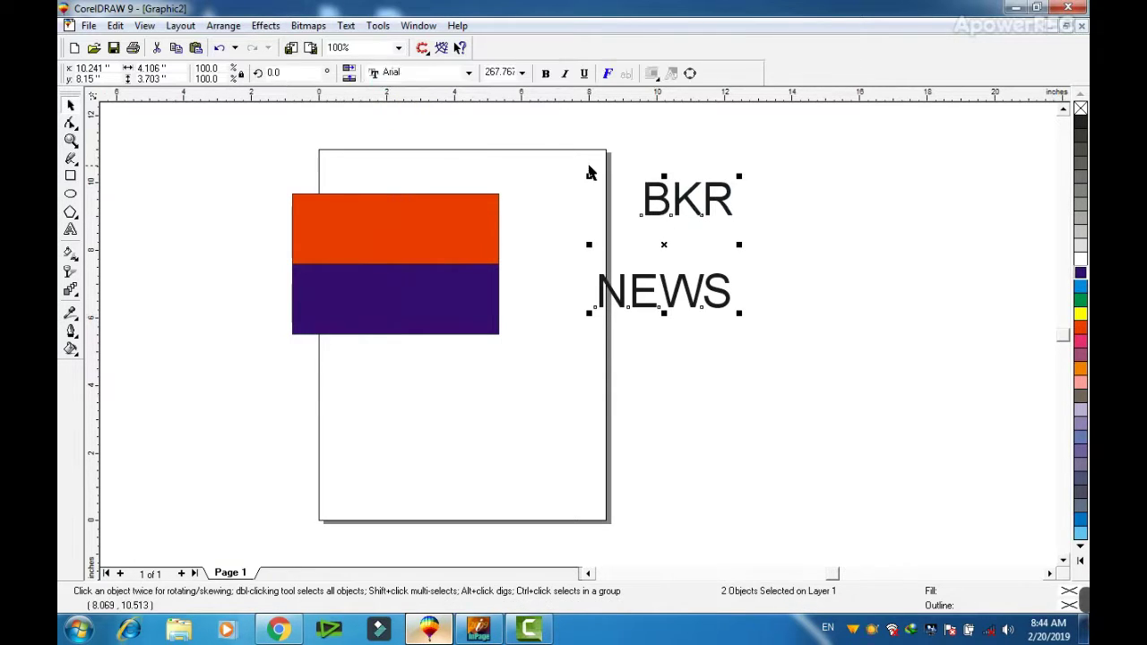
left_click(600, 171)
left_click(670, 218)
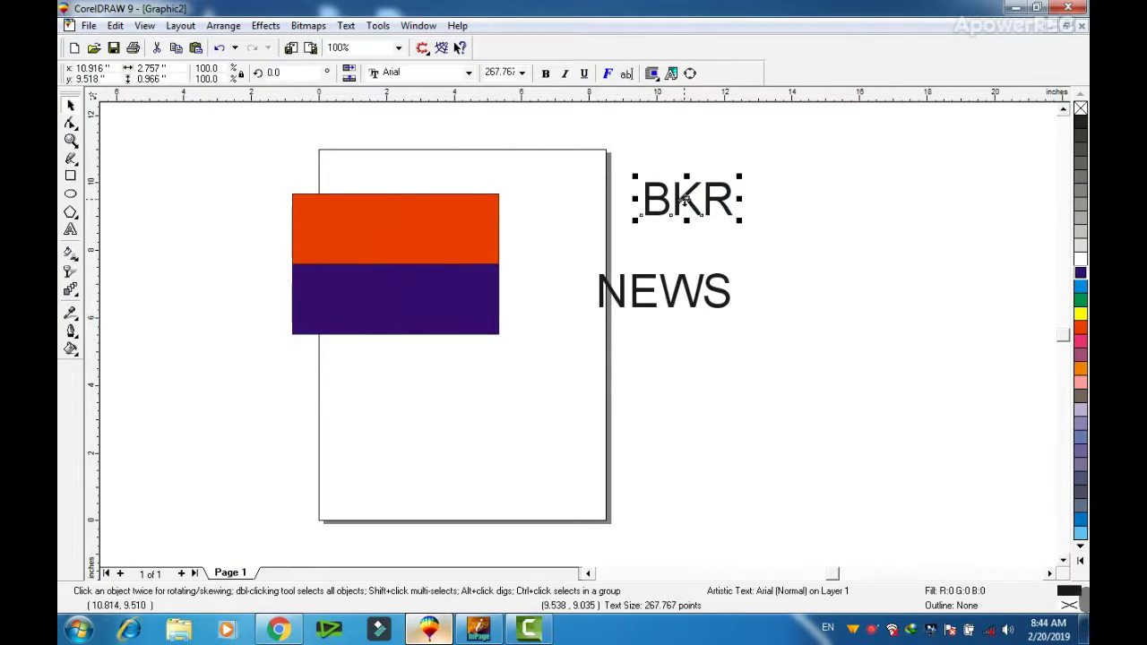
left_click_drag(685, 202, 391, 227)
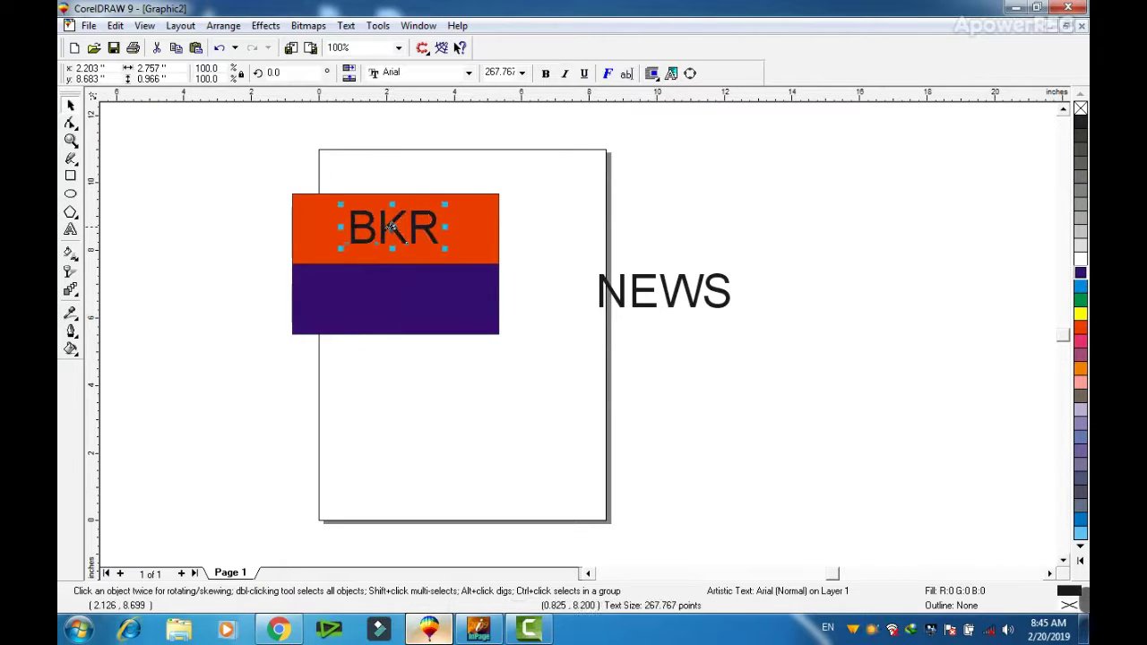
Step: Centre the word NEWS on the blue rectangle and fill its letters white
left_click_drag(788, 268, 570, 327)
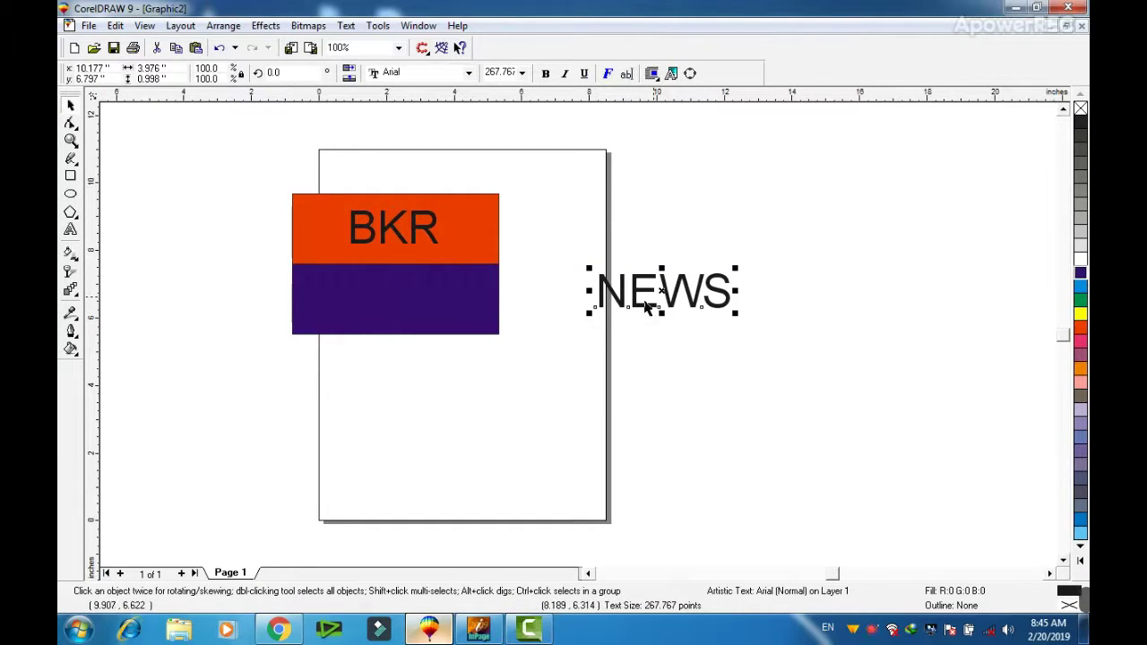
left_click_drag(661, 289, 387, 299)
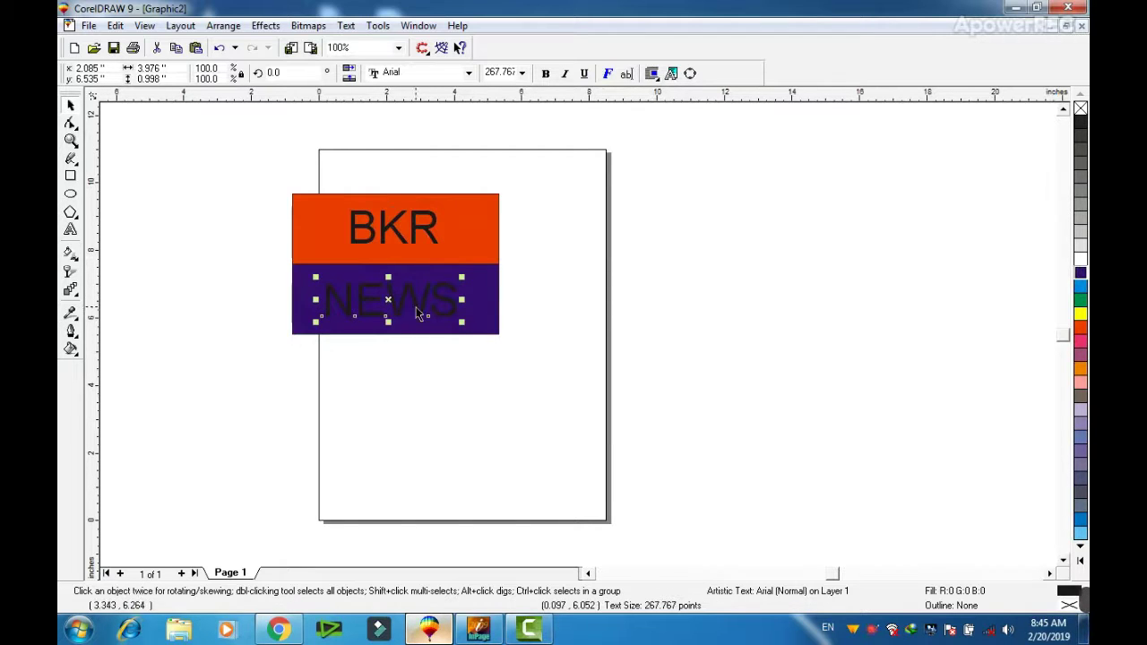
key("Right")
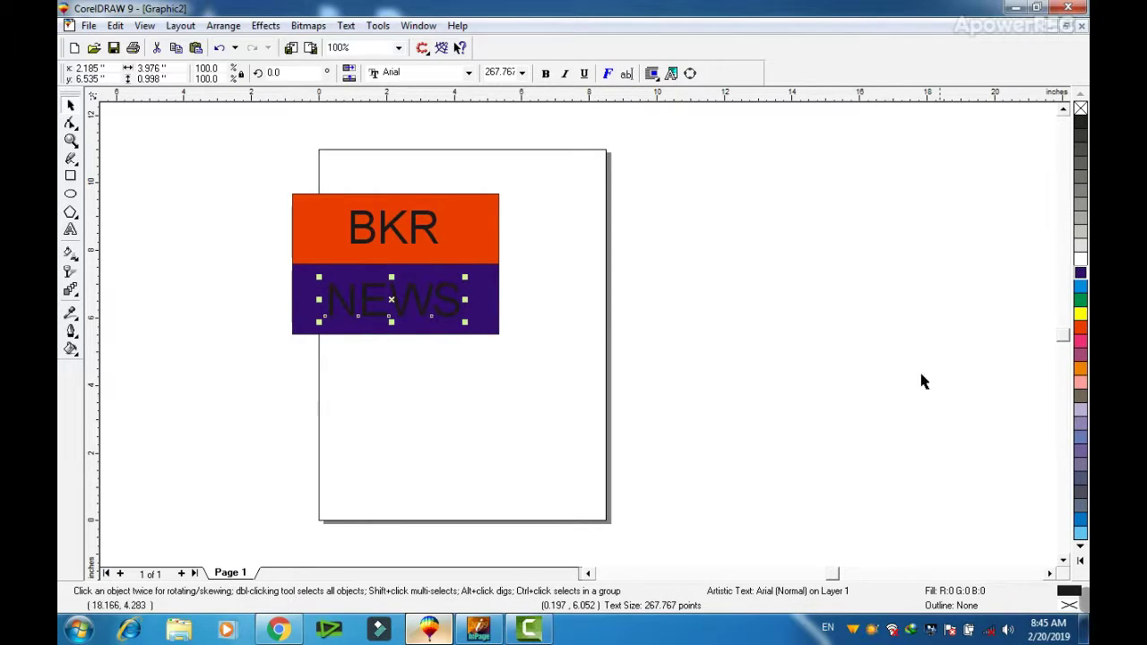
left_click(1080, 267)
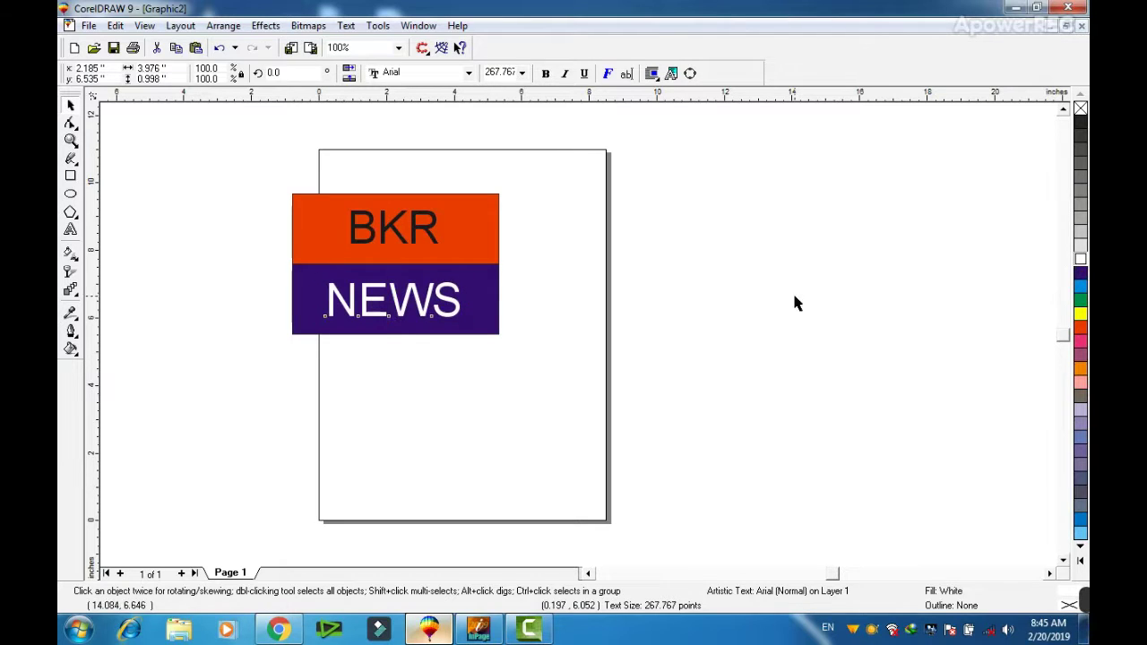
left_click(780, 296)
Step: Select the whole logo and export it to the Desktop as a JPEG named 7777 with the default JPEG settings
left_click_drag(575, 384, 282, 180)
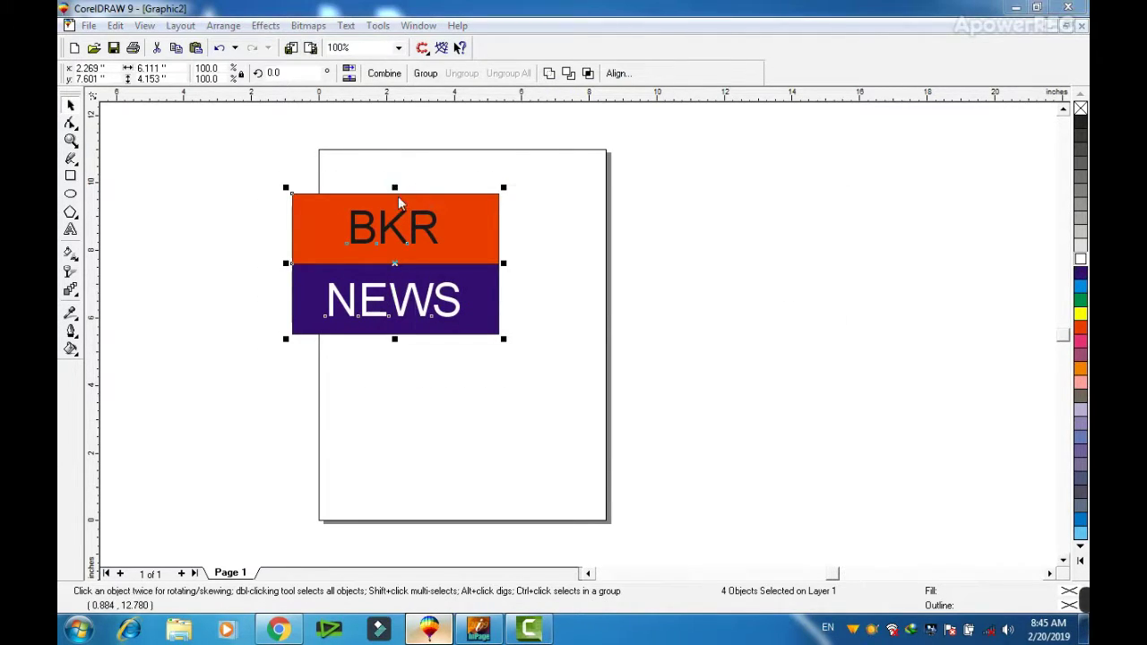
key("ctrl+e")
type("7")
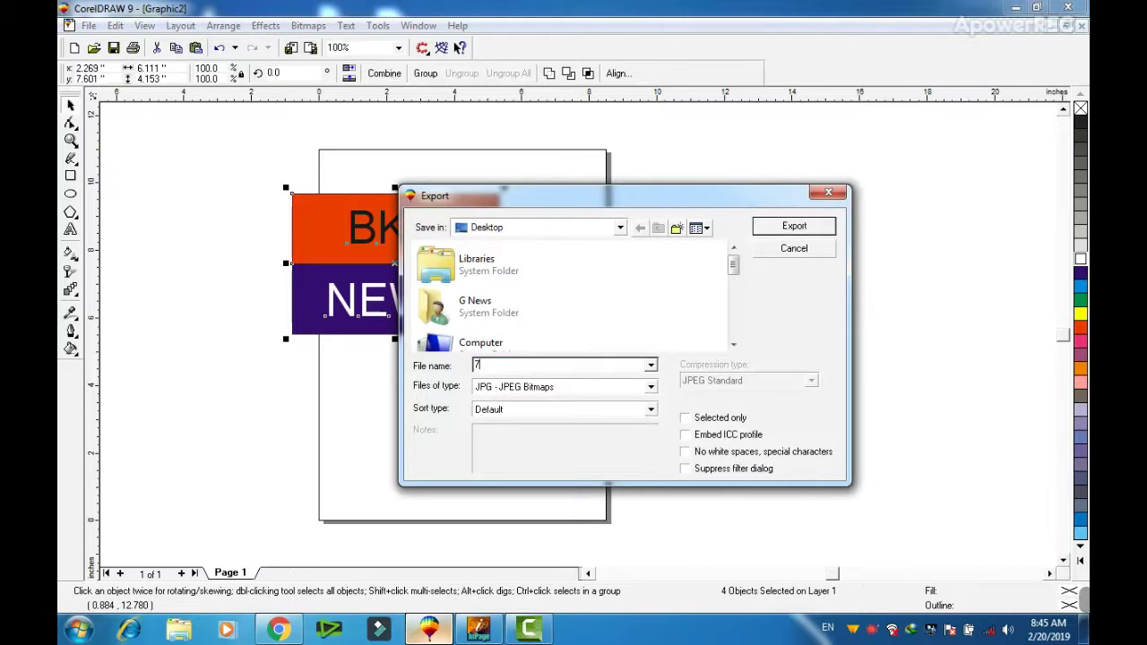
type("777")
left_click(781, 225)
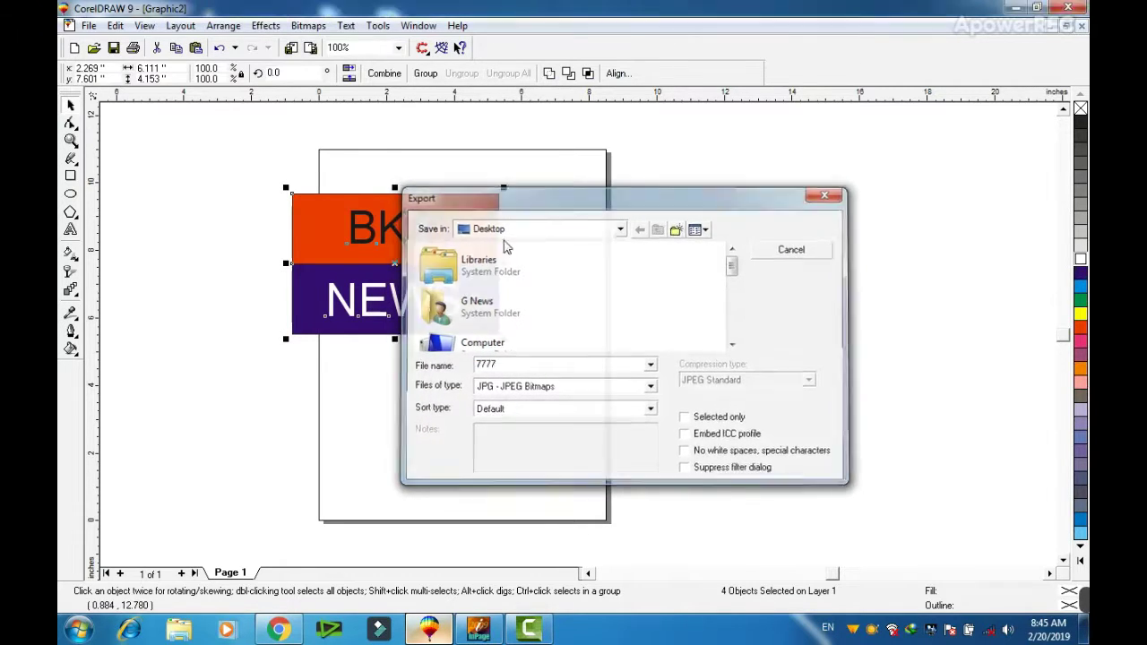
left_click(222, 258)
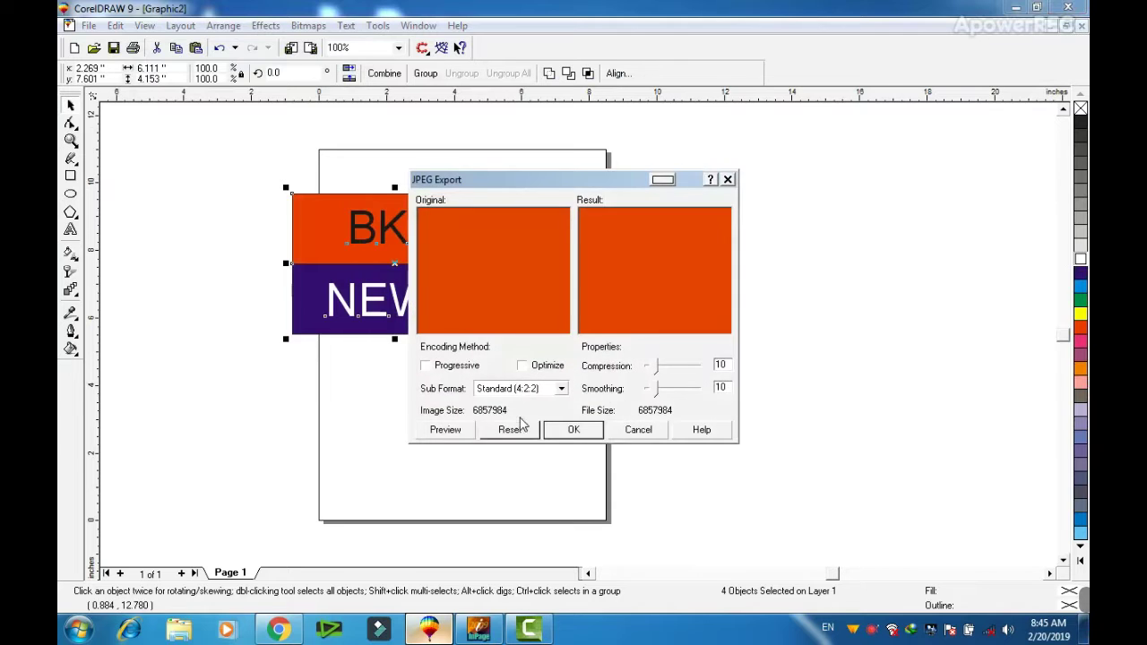
left_click(574, 427)
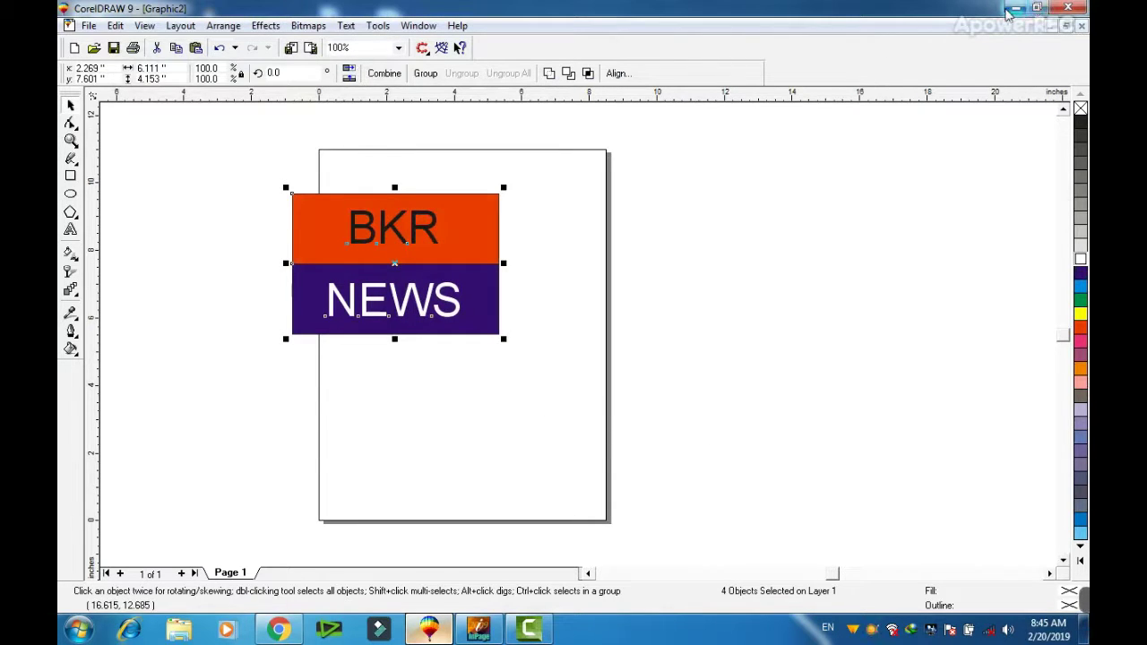
Step: Switch to Camtasia Studio and import the 7777 image from the Desktop
left_click(1015, 8)
left_click(1017, 8)
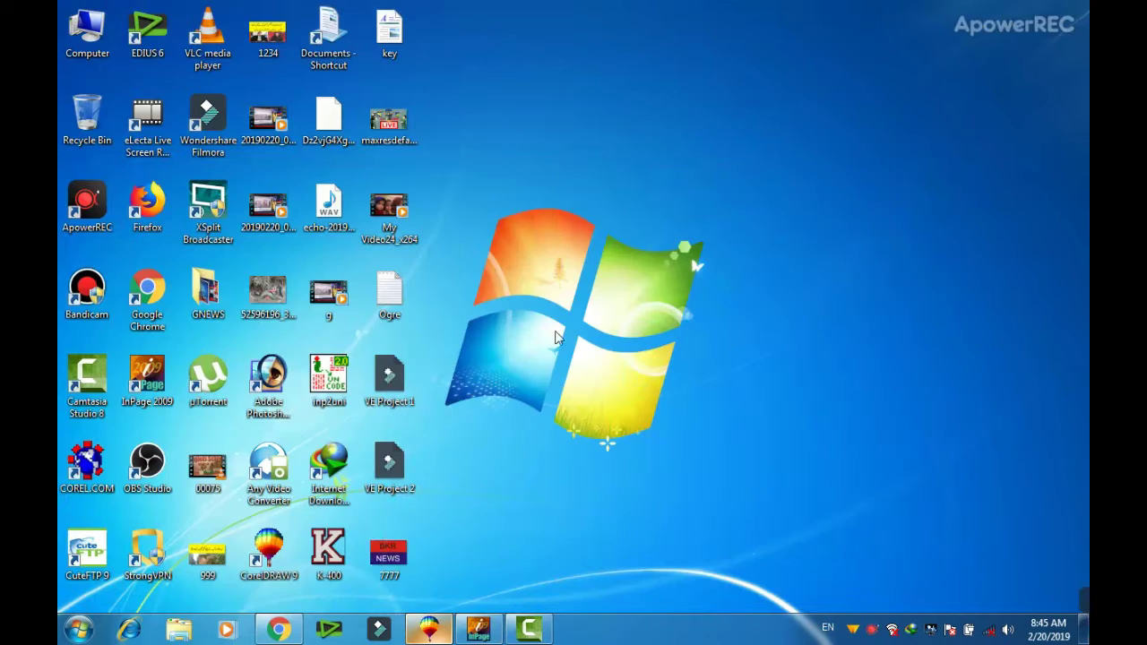
left_click(532, 632)
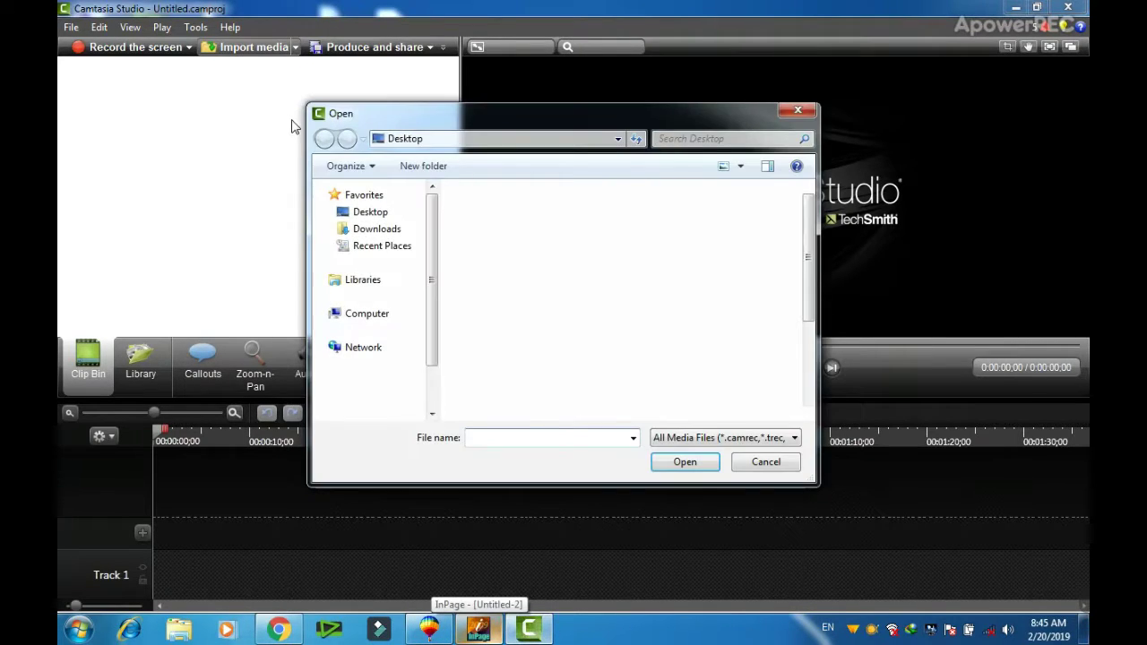
left_click(494, 407)
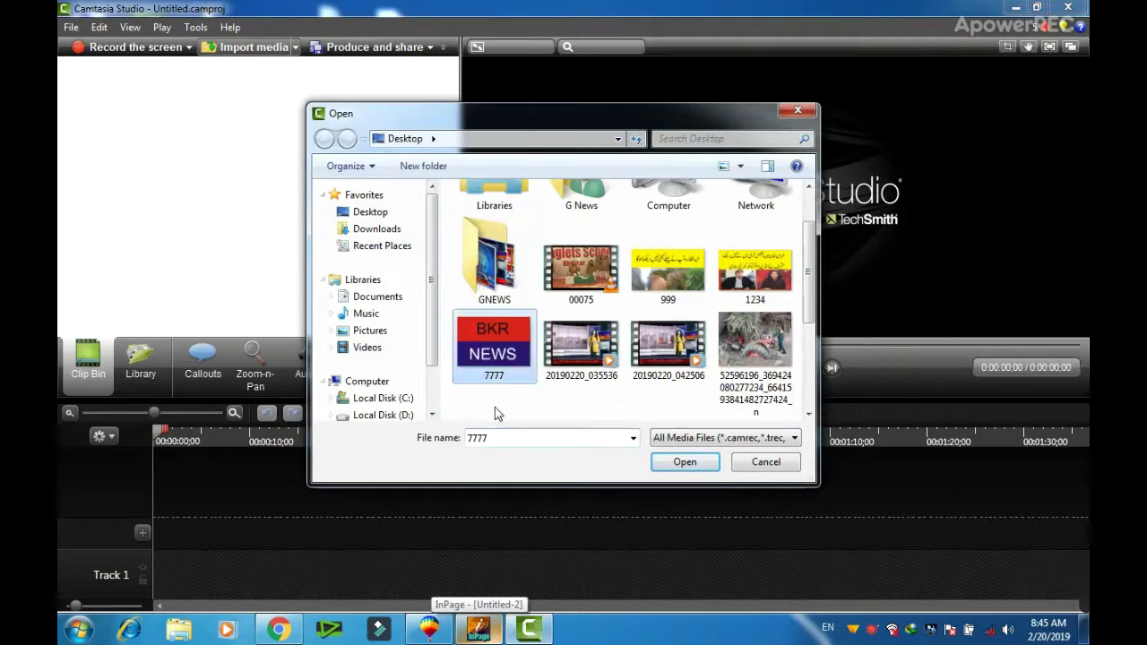
double_click(498, 362)
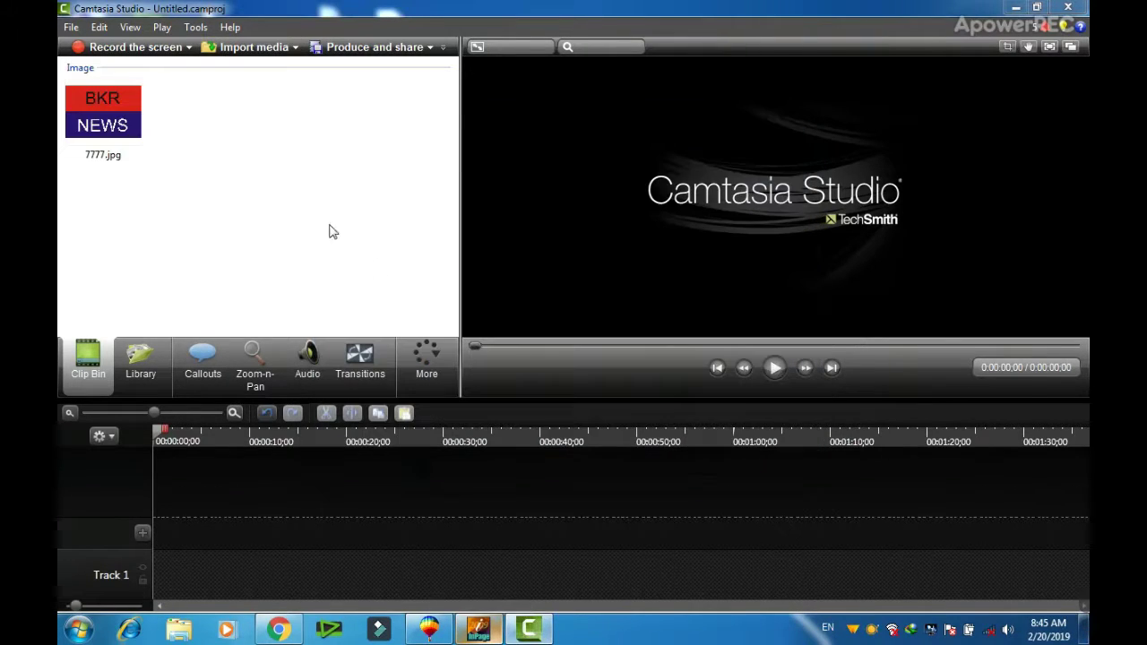
Step: Add 7777.jpg to the timeline at the start of Track 1
right_click(102, 118)
left_click(179, 127)
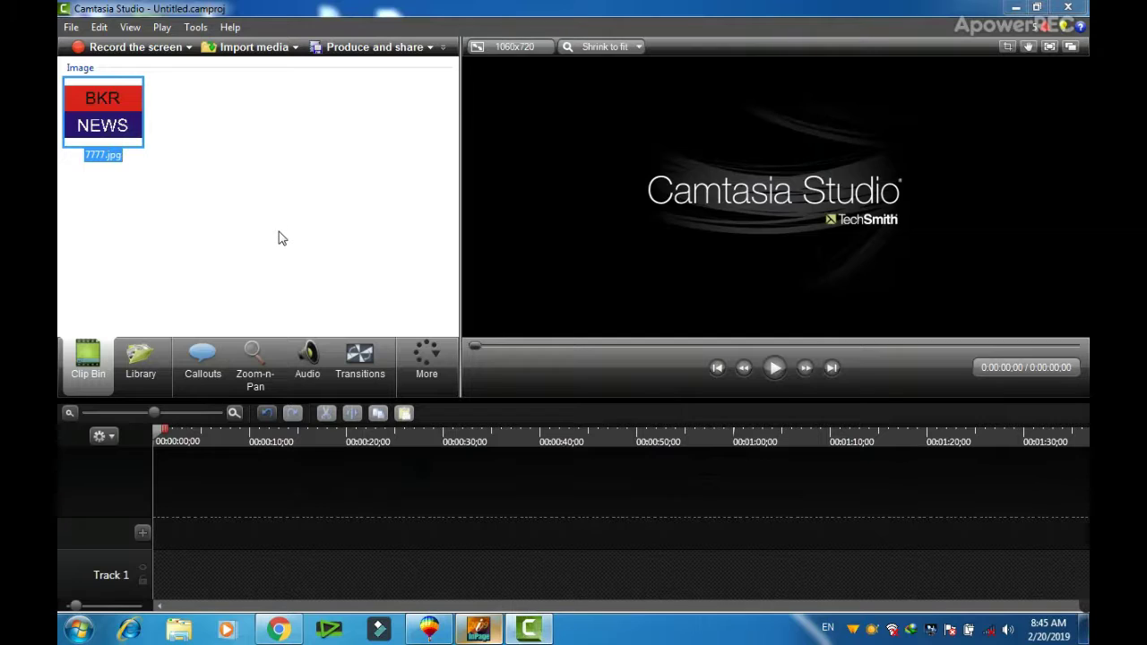
left_click(185, 573)
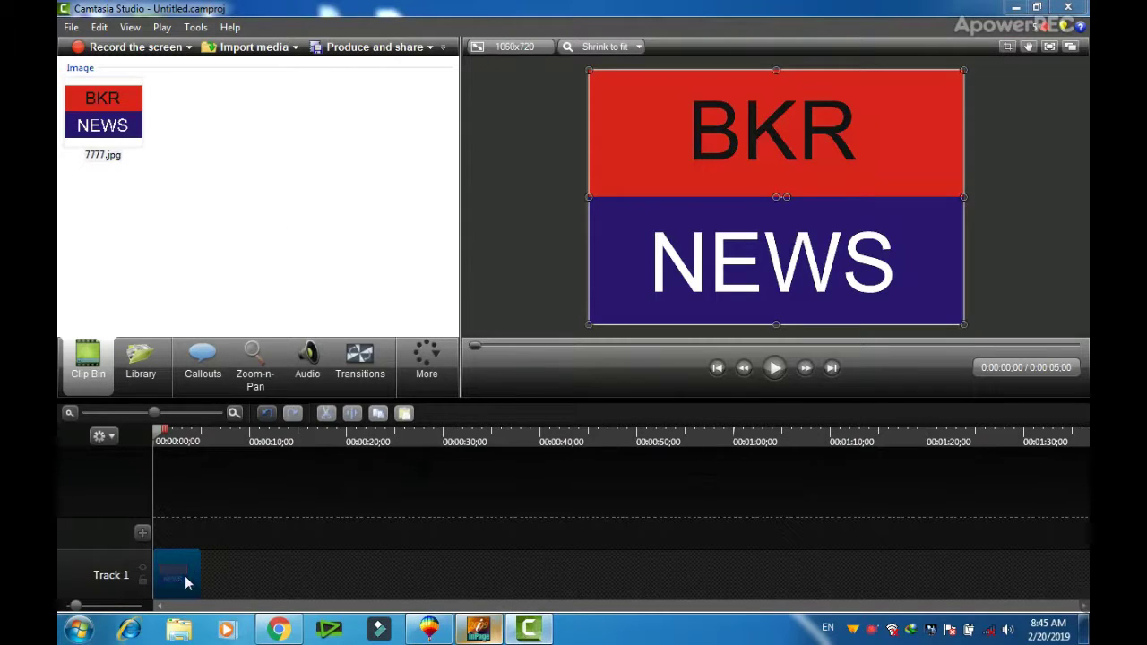
Step: Make three copies of the logo clip and place them end to end after the first one on Track 1
mouse_move(240, 573)
left_mouse_down()
mouse_move(179, 525)
mouse_move(251, 548)
mouse_move(261, 577)
mouse_move(213, 581)
mouse_move(188, 537)
mouse_move(292, 545)
mouse_move(270, 577)
mouse_move(260, 565)
left_mouse_up()
left_click_drag(172, 484, 265, 585)
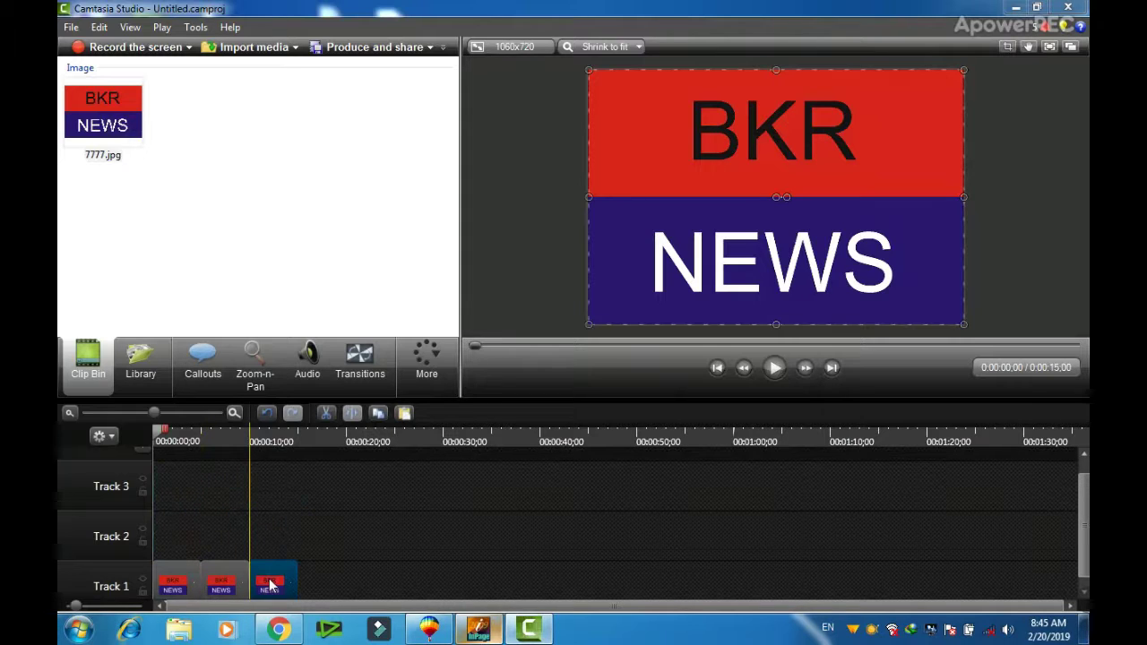
key("ctrl+v")
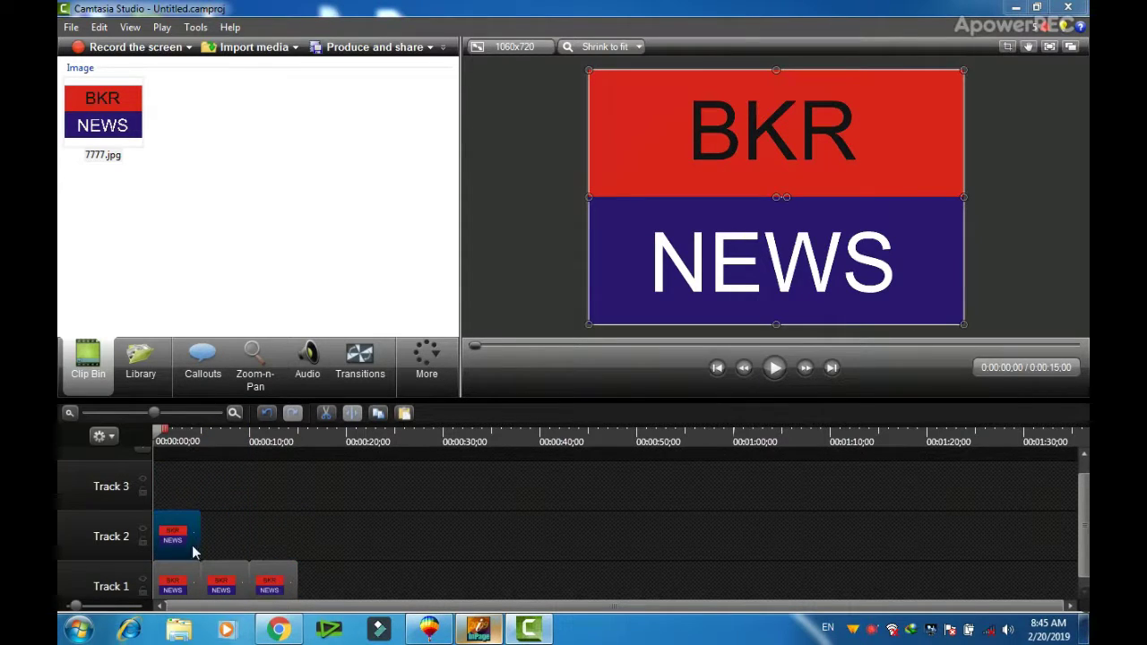
left_click_drag(201, 548, 321, 592)
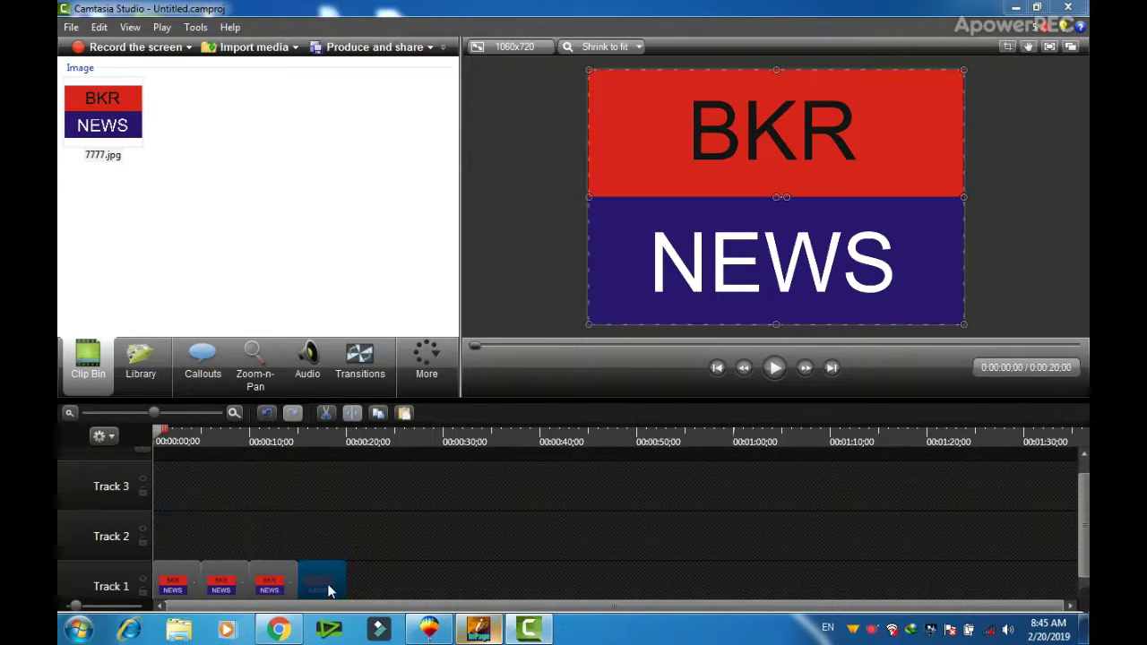
Step: Select all four logo clips on Track 1 and set the video's background color to green, keeping the 1060x720 dimensions
left_click_drag(377, 581, 180, 594)
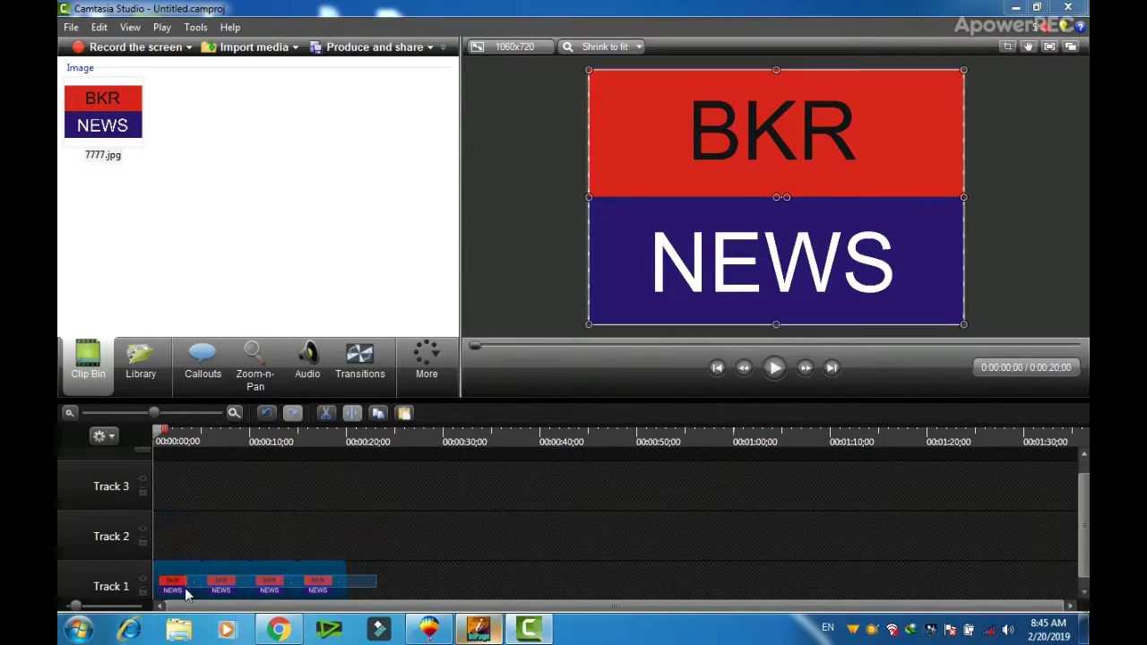
left_click(512, 50)
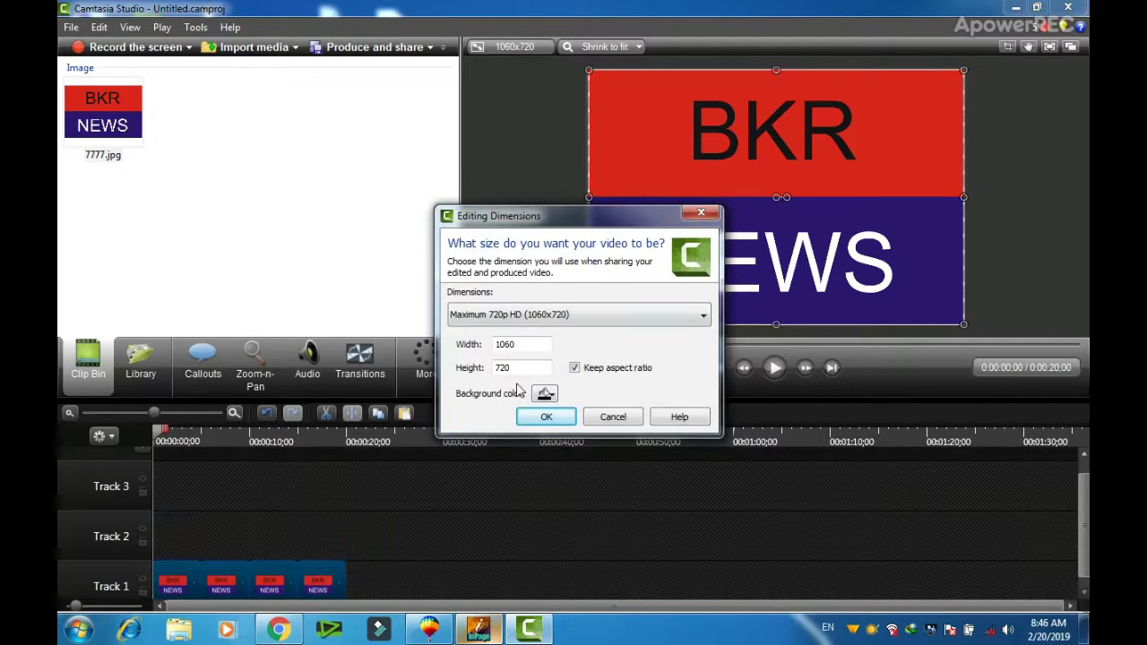
left_click(545, 393)
left_click(625, 429)
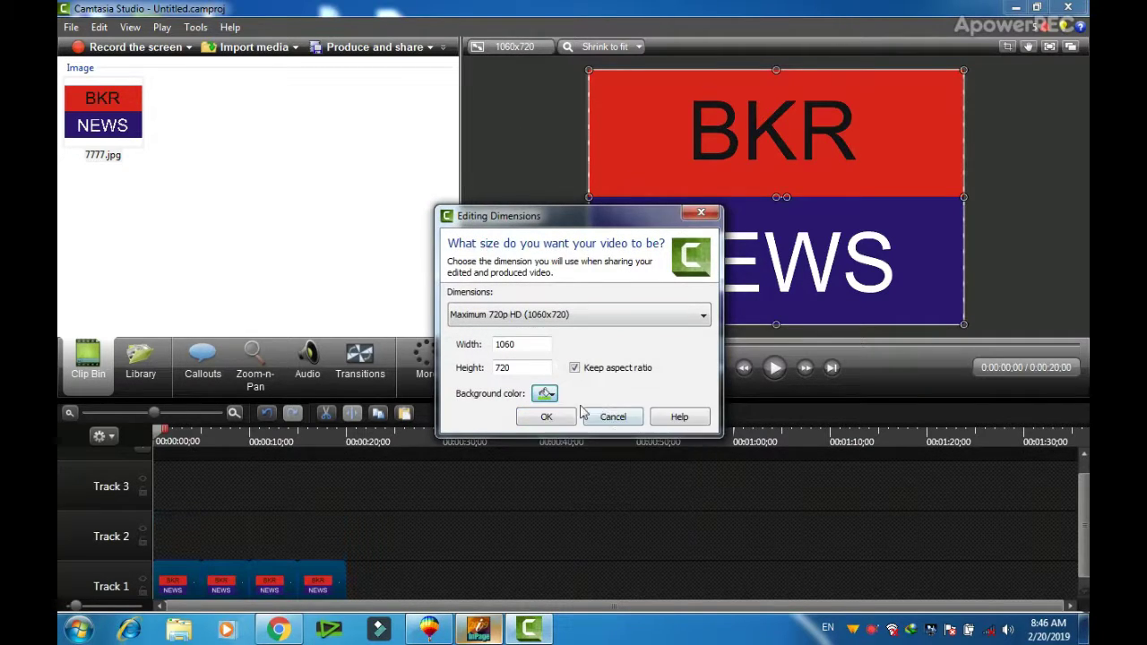
left_click(547, 418)
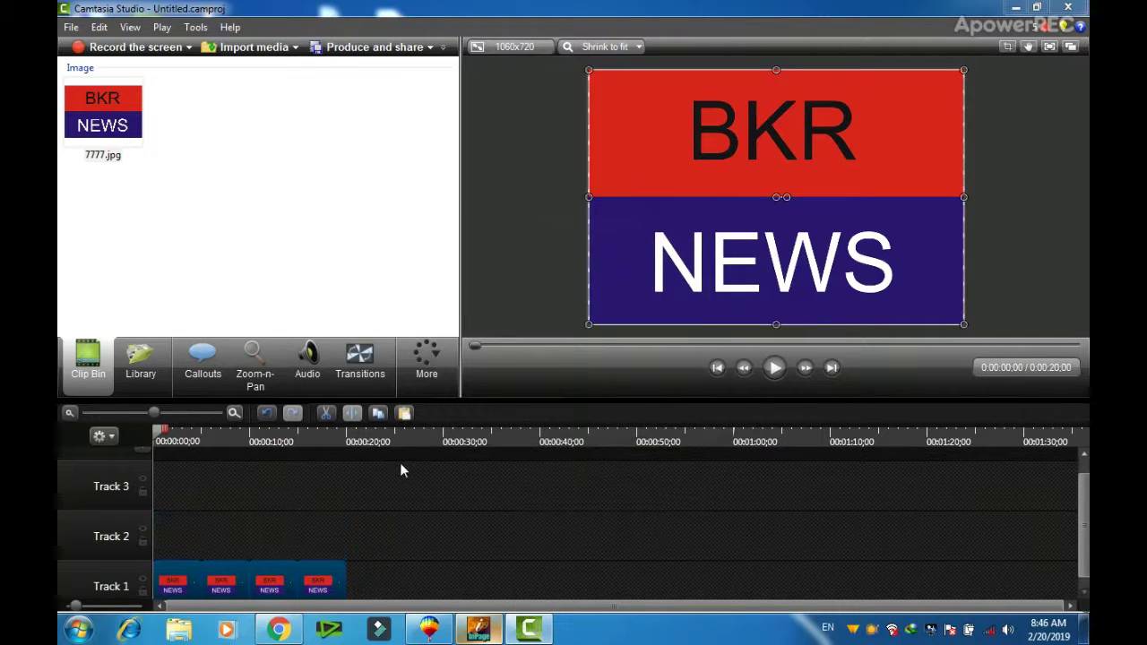
Step: Add the Cube rotate transition at each of the three joins between the logo clips on Track 1
left_click(359, 361)
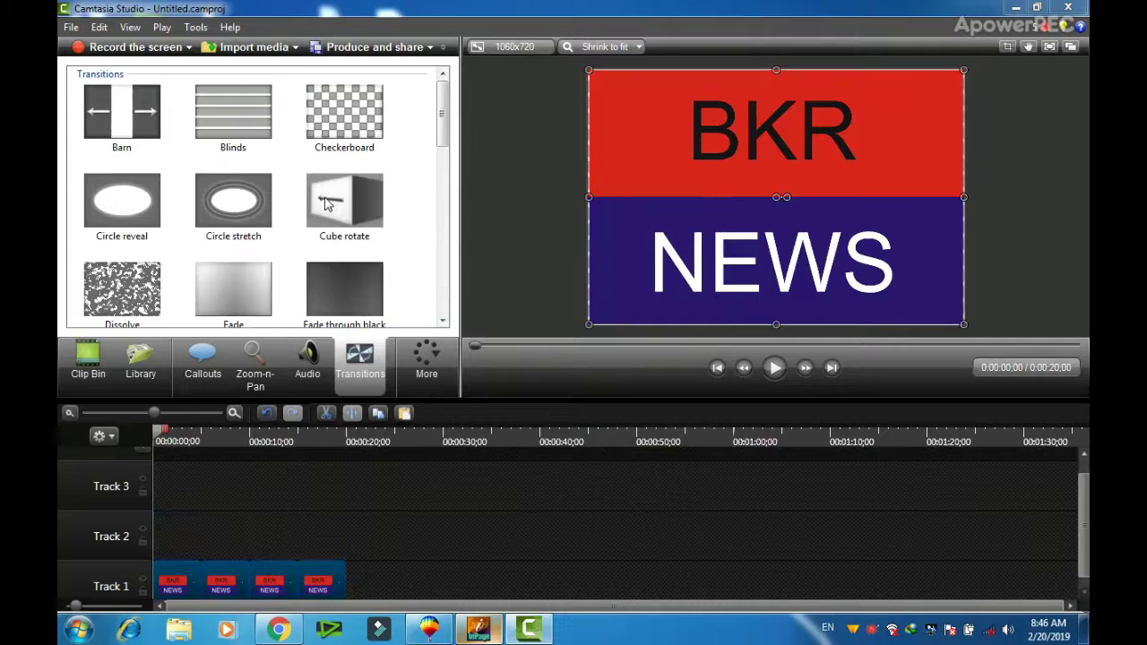
mouse_move(328, 205)
left_mouse_down()
mouse_move(260, 403)
mouse_move(177, 550)
mouse_move(200, 583)
left_mouse_up()
mouse_move(334, 209)
left_mouse_down()
mouse_move(269, 551)
mouse_move(249, 581)
left_mouse_up()
left_click_drag(348, 209, 307, 583)
Step: Shorten the four logo clips to about 2 seconds each, close the gaps between them on Track 1 and preview the video
mouse_move(199, 556)
left_mouse_down()
mouse_move(174, 559)
mouse_move(229, 569)
mouse_move(205, 558)
left_mouse_up()
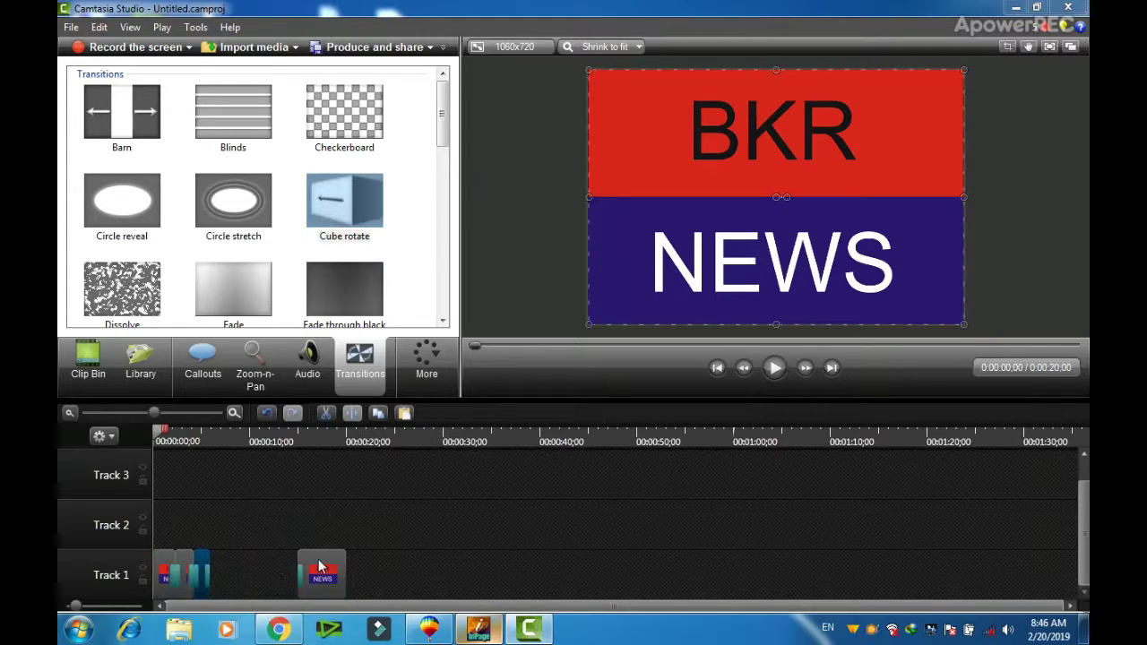
left_click_drag(312, 569, 226, 561)
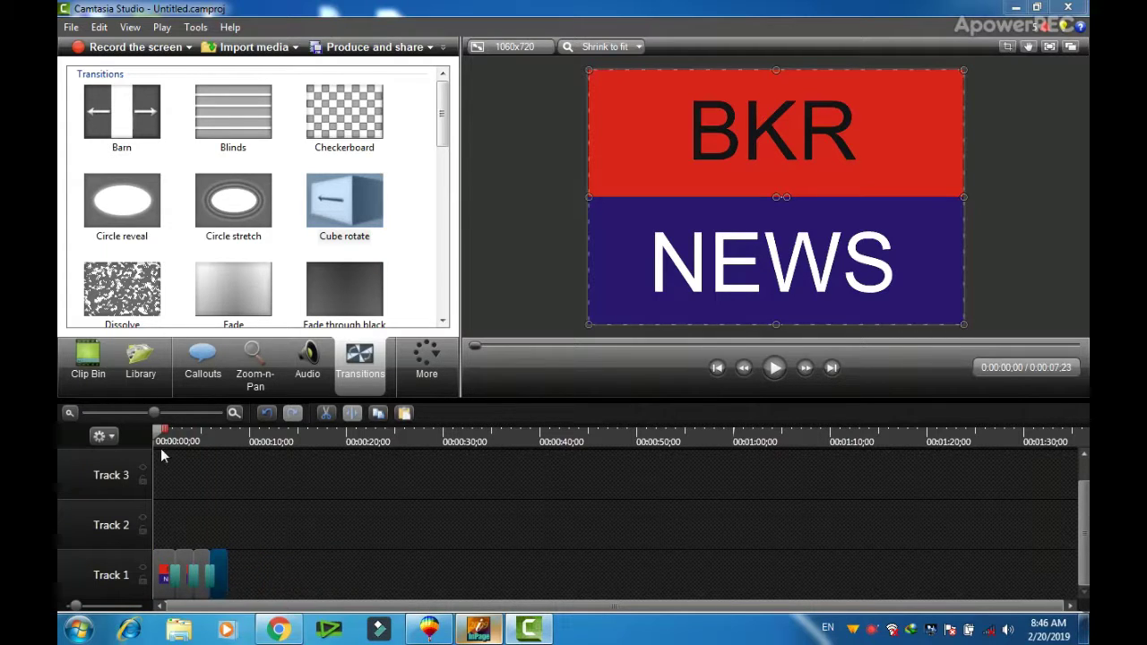
left_click(775, 369)
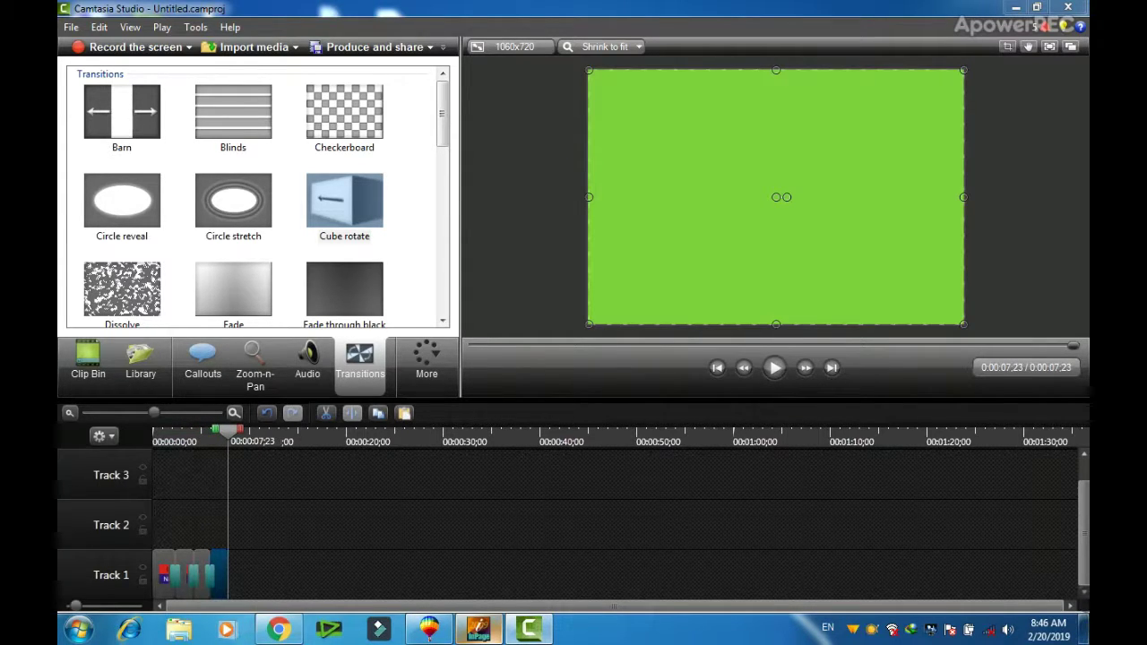
left_click(396, 524)
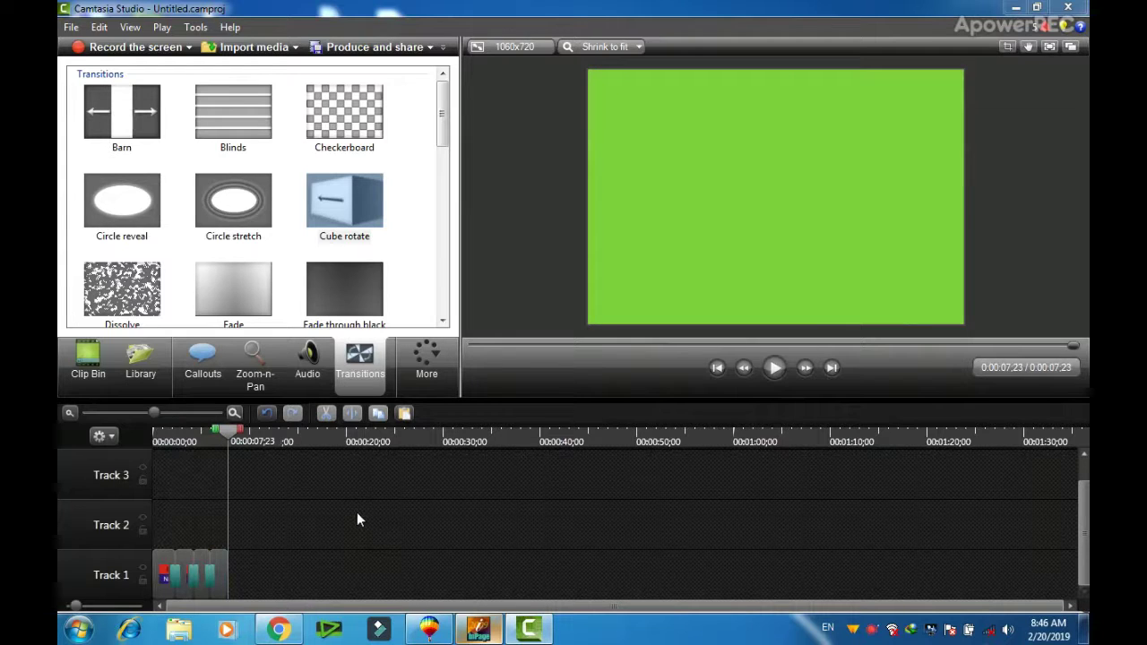
left_click(514, 47)
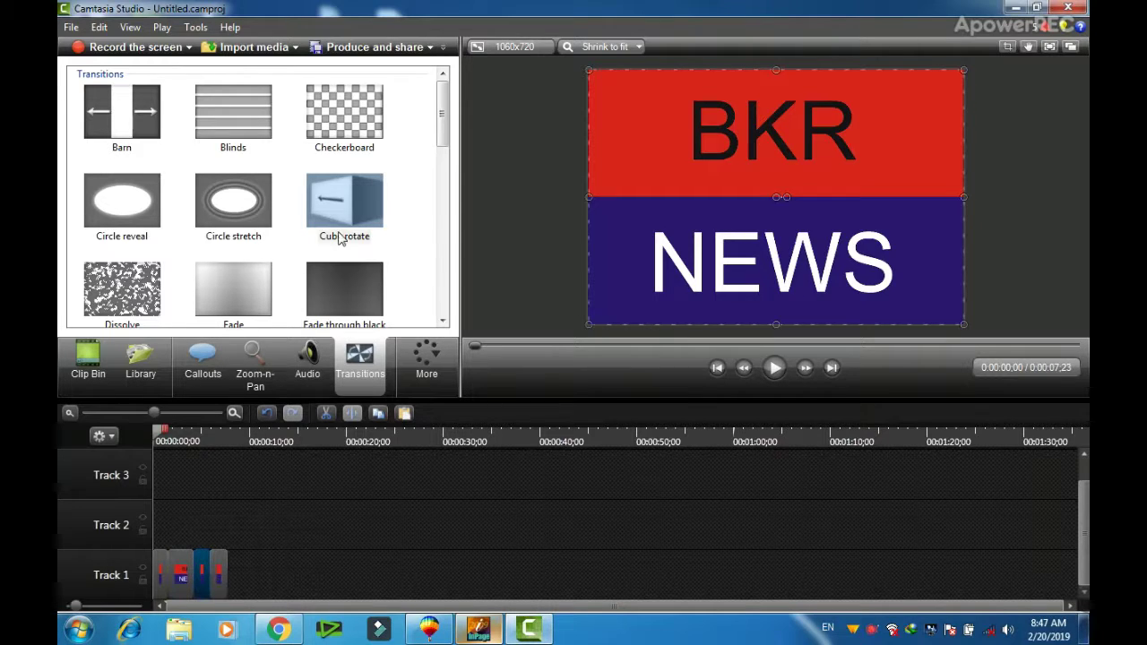
Step: Apply the Cube rotate transition between all the shortened logo clips on Track 1 and play the video through
left_click_drag(344, 215, 166, 566)
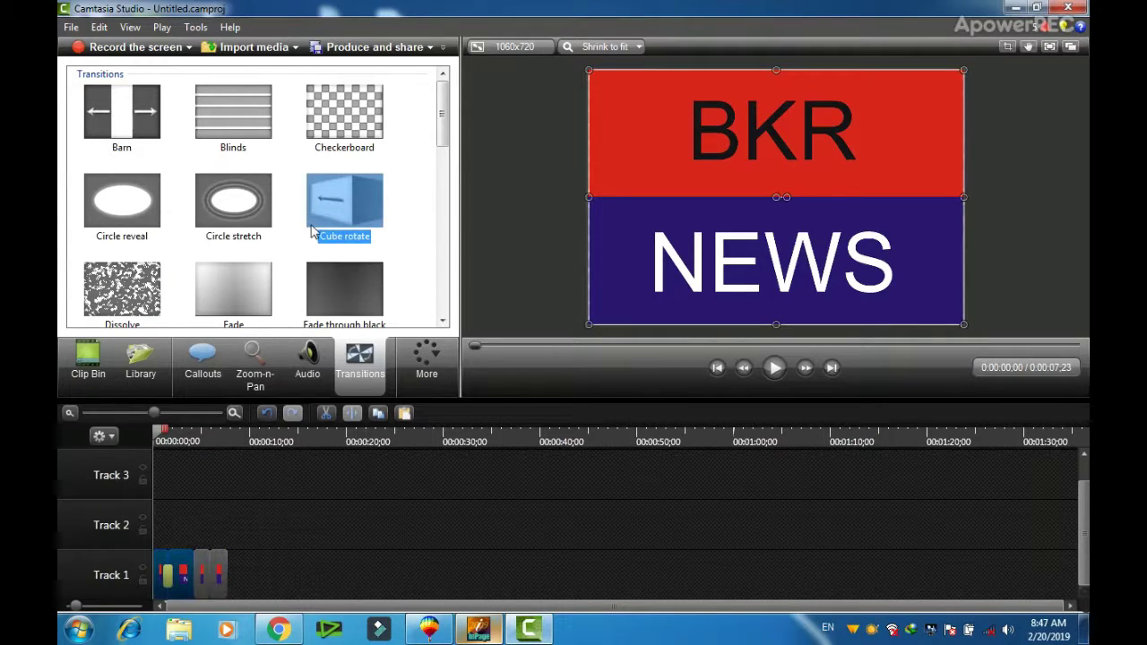
left_click_drag(311, 231, 208, 590)
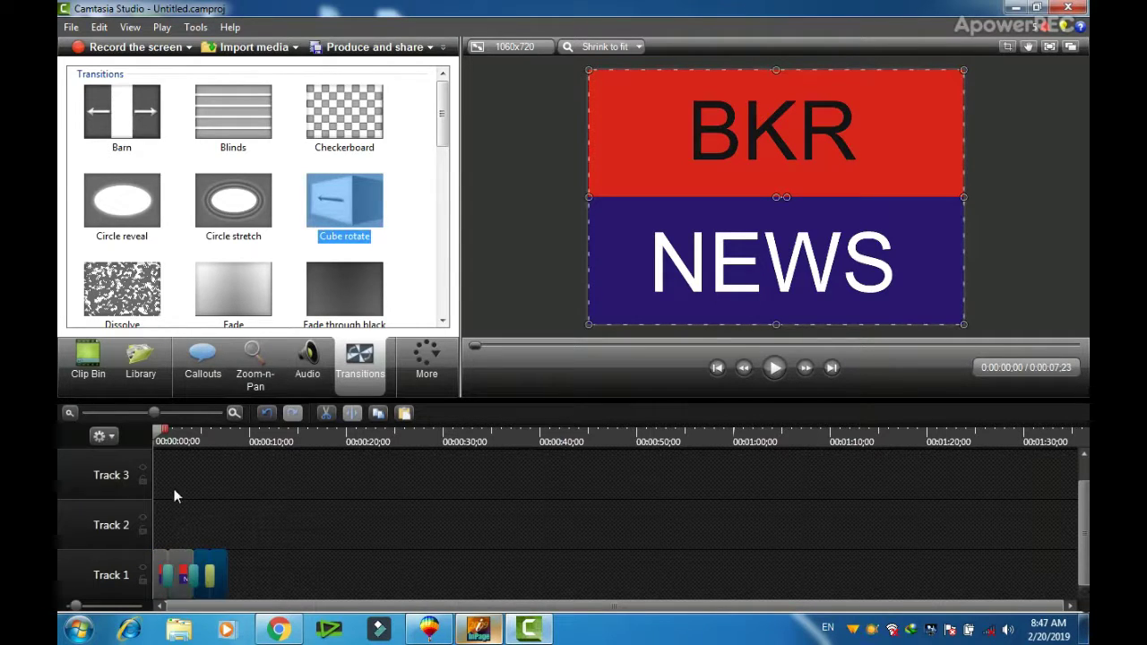
left_click(774, 371)
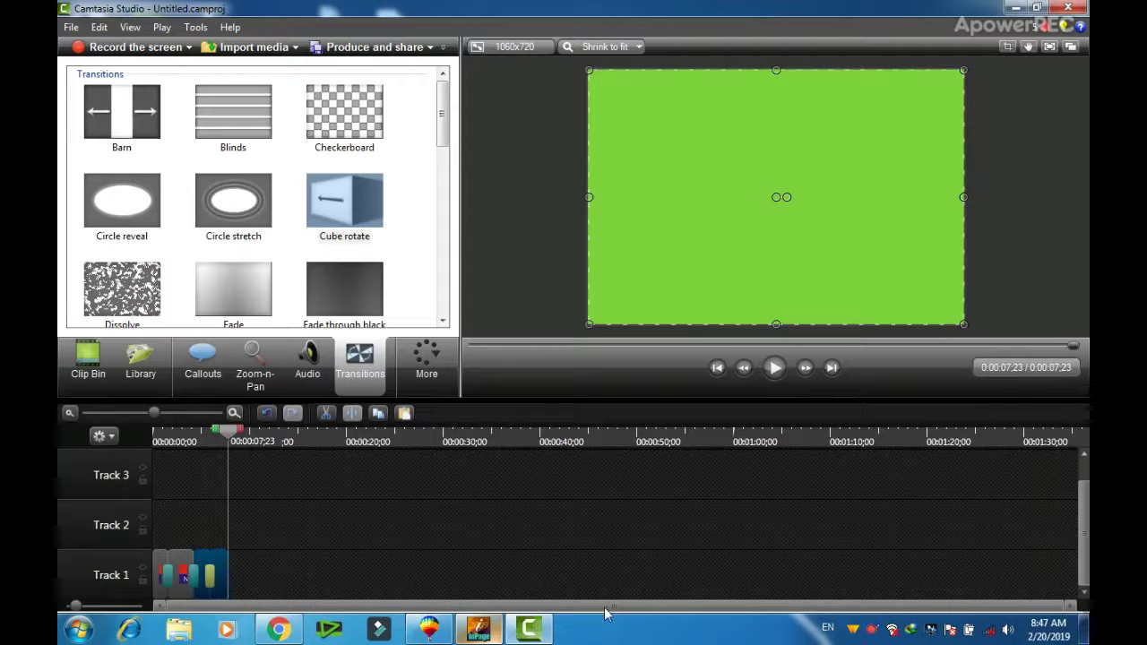
mouse_move(897, 567)
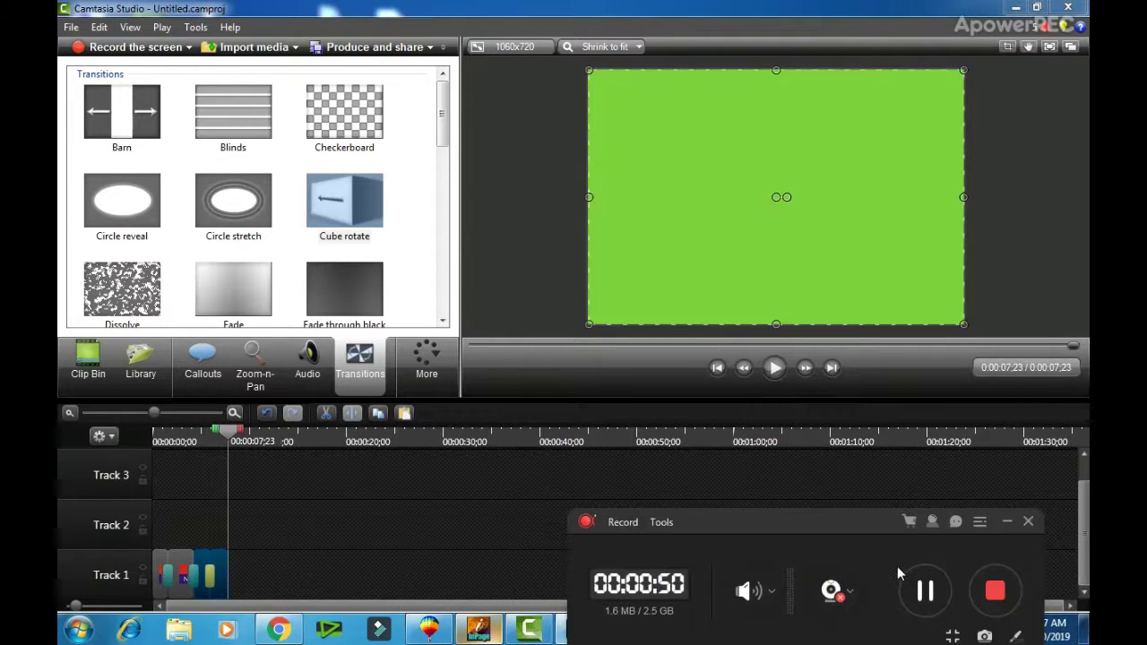